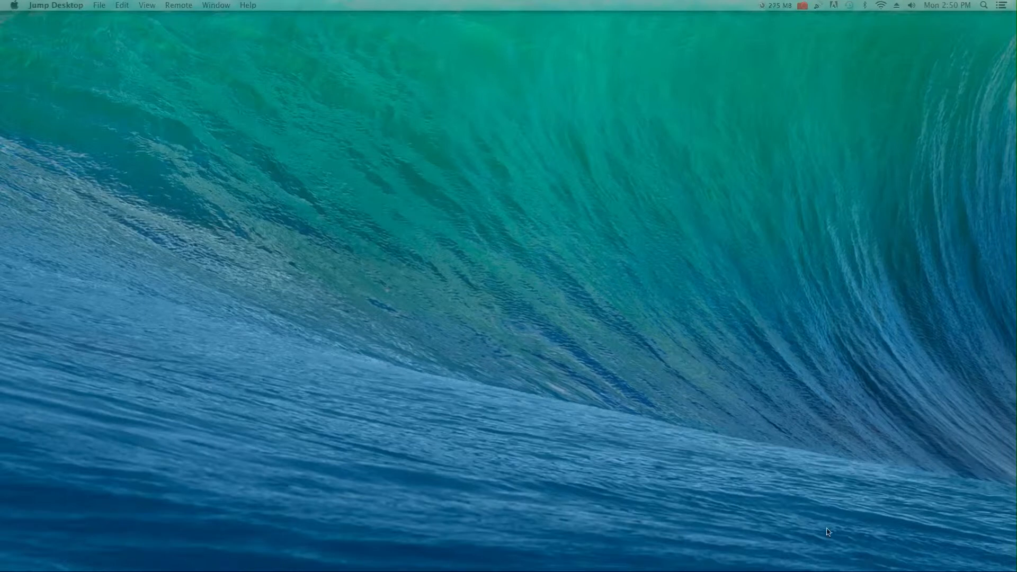
# Move the Finder 'All My Files' window from the Dock side onto the main display.
pyautogui.moveTo(172, 570)
pyautogui.moveTo(0, 64); pyautogui.dragTo(760, 22)
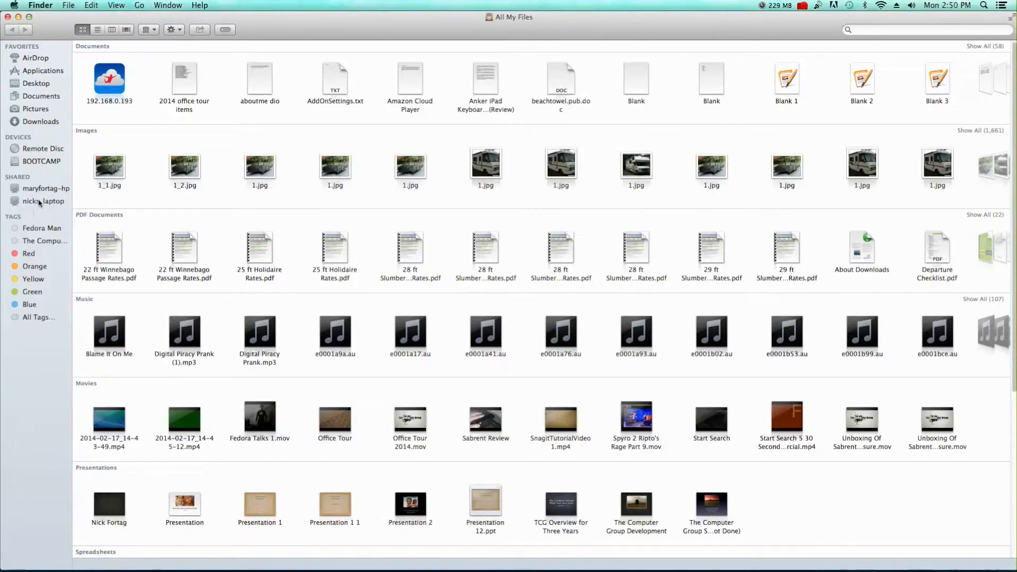
# Browse the shared laptop's DATA DRIVE folder in Finder, then close the Finder window.
pyautogui.click(39, 202)
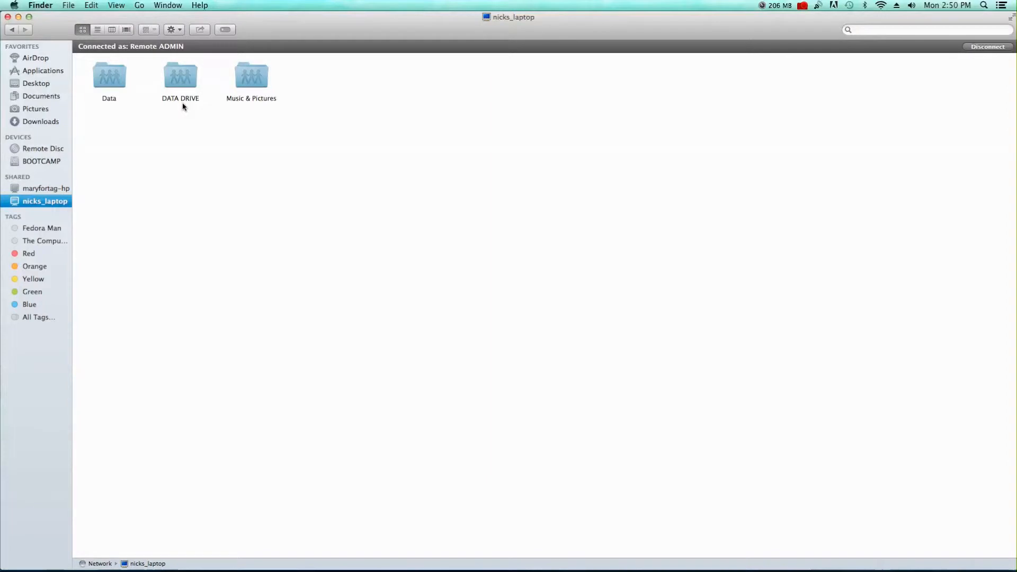
pyautogui.moveTo(105, 150); pyautogui.dragTo(279, 139)
pyautogui.doubleClick(183, 76)
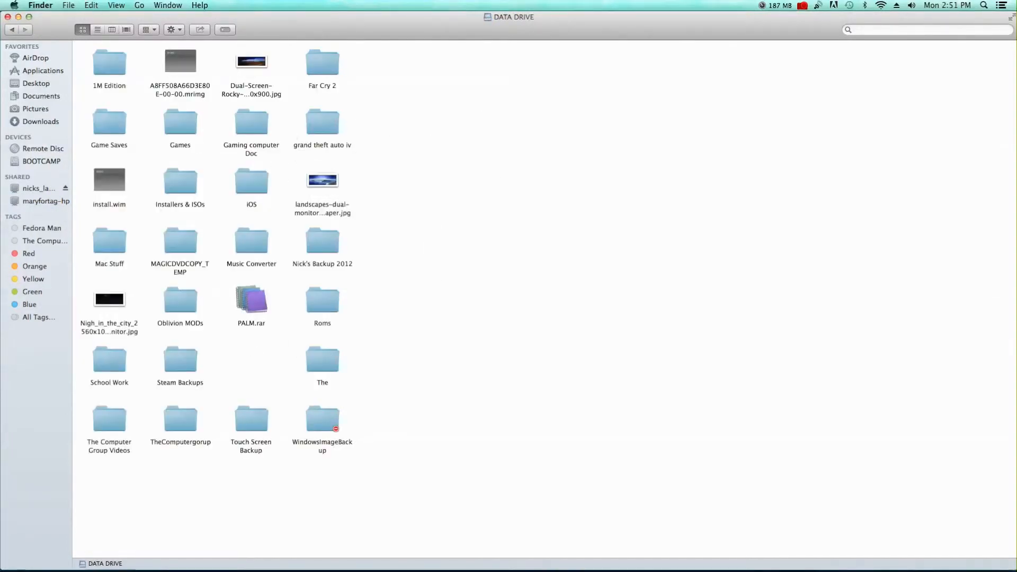
pyautogui.click(12, 32)
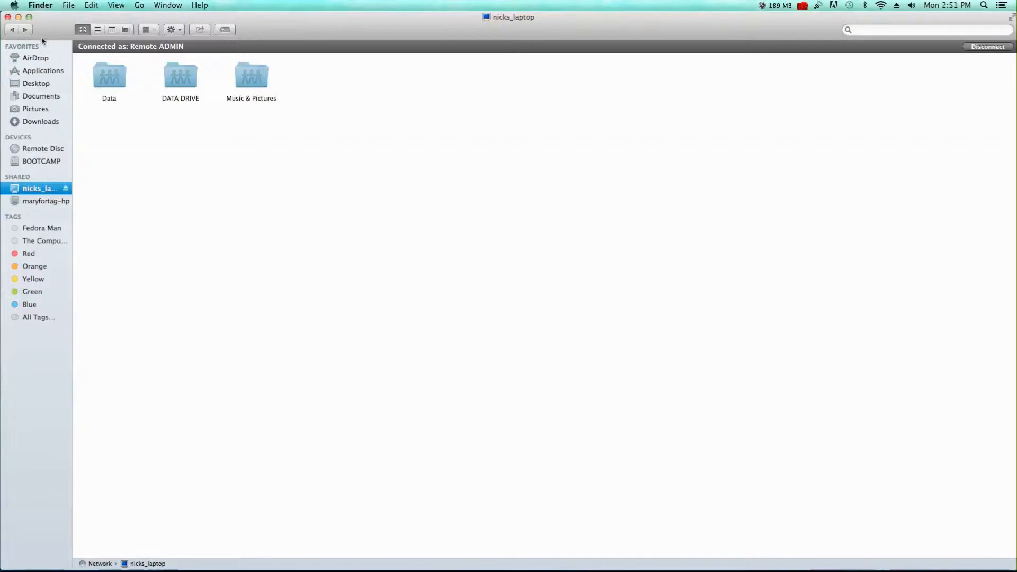
pyautogui.click(7, 17)
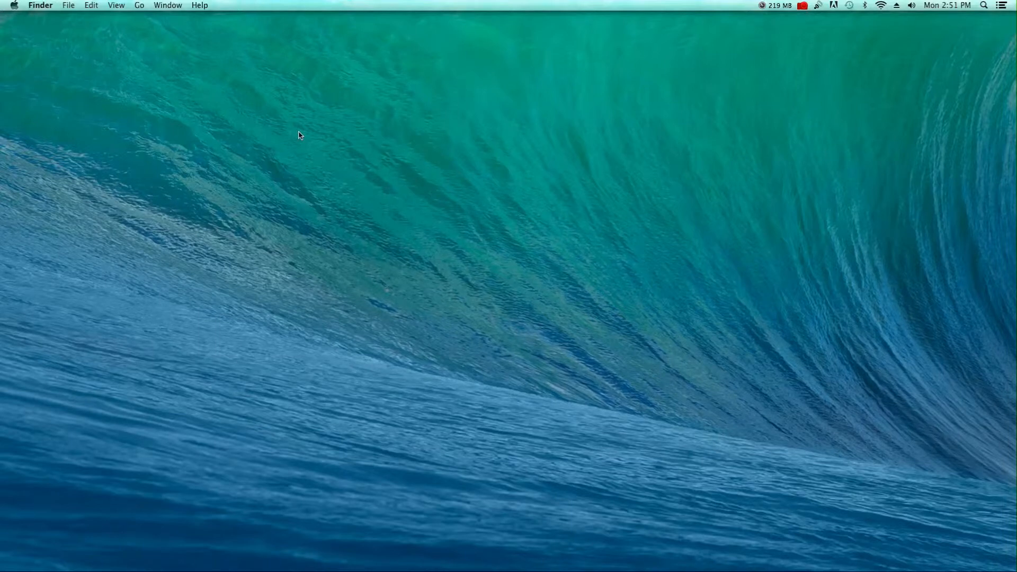
# Switch to the remote Windows session and open Network and Sharing Center from the tray network icon.
pyautogui.press('super+Tab')
pyautogui.press('super+Tab')
pyautogui.press('super+Tab')
pyautogui.press('super+Tab')
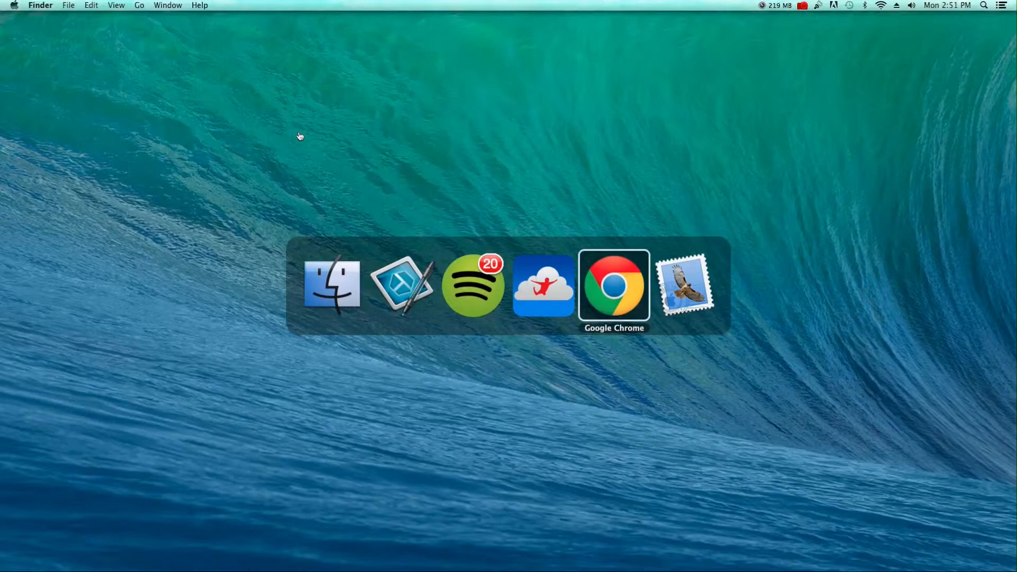
pyautogui.press('super+Tab')
pyautogui.press('super+Tab')
pyautogui.press('super+Tab')
pyautogui.press('super+Tab')
pyautogui.press('super+Tab')
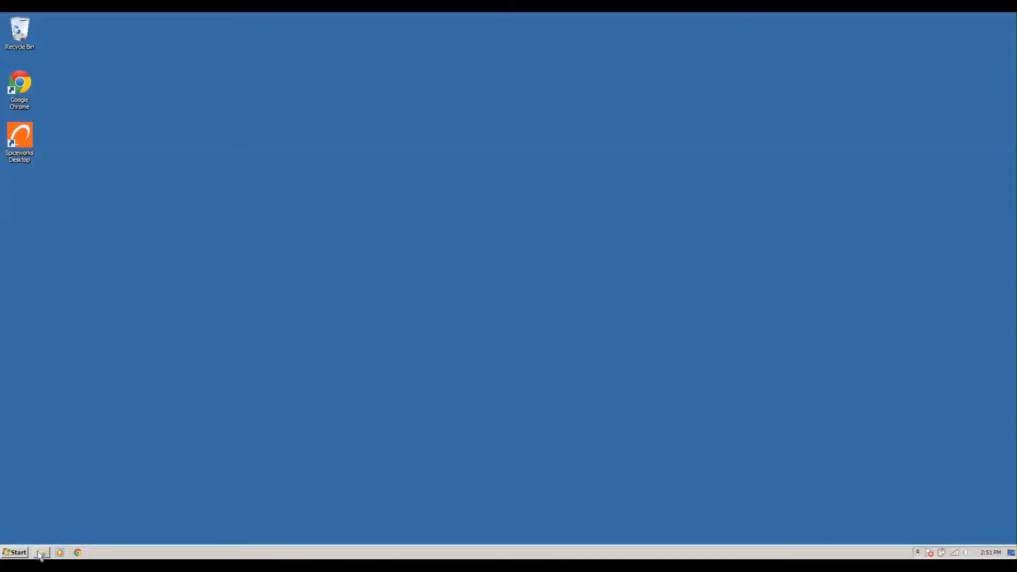
pyautogui.click(12, 554)
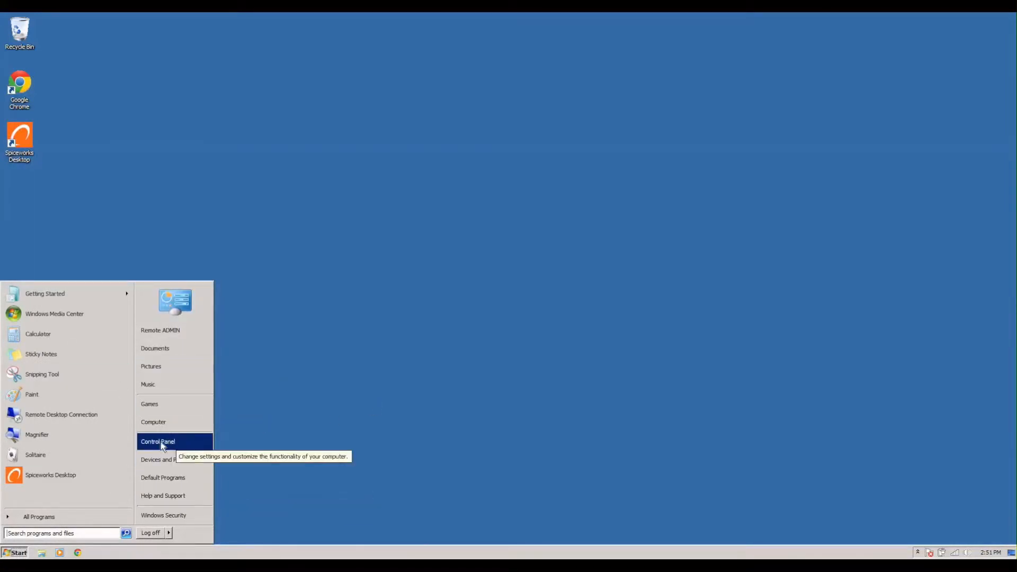
pyautogui.click(408, 453)
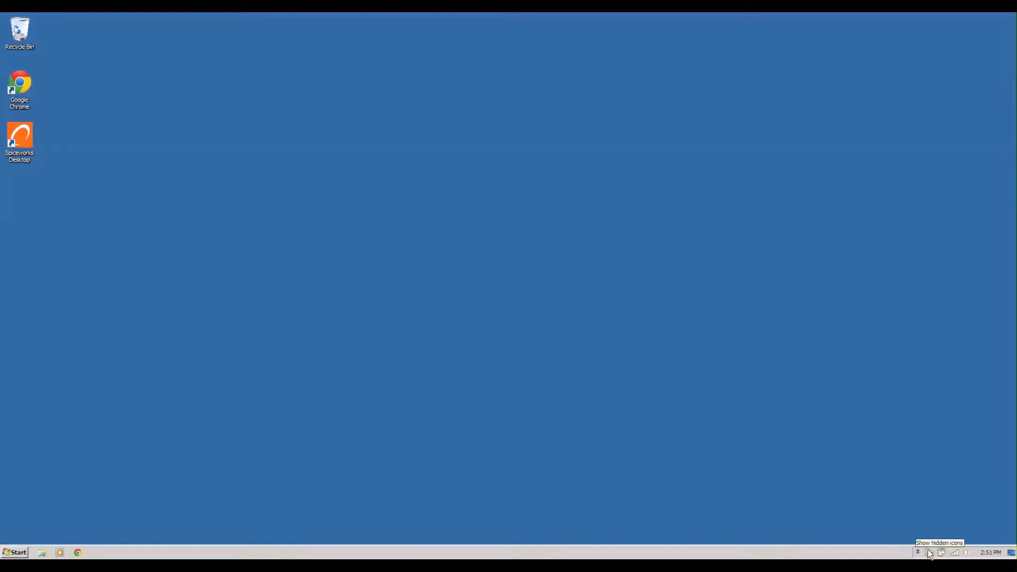
pyautogui.rightClick(955, 554)
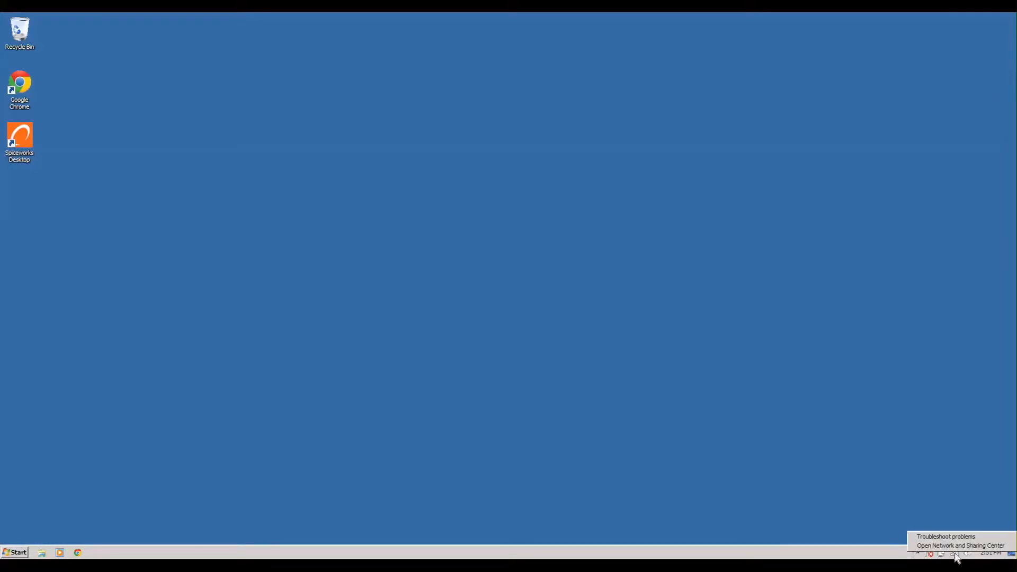
pyautogui.click(954, 545)
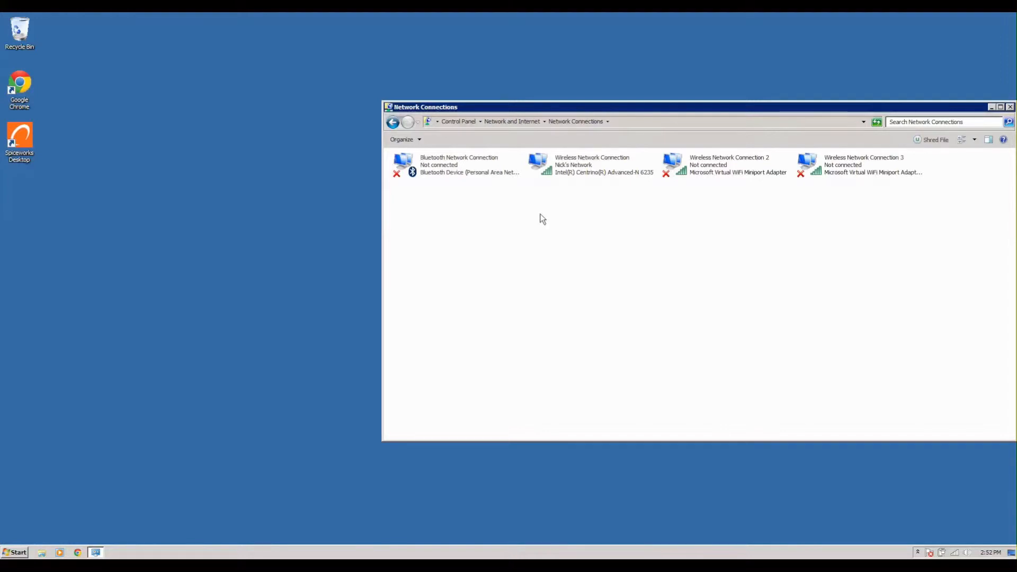
# Select Wireless Network Connection and open its Properties dialog.
pyautogui.rightClick(564, 169)
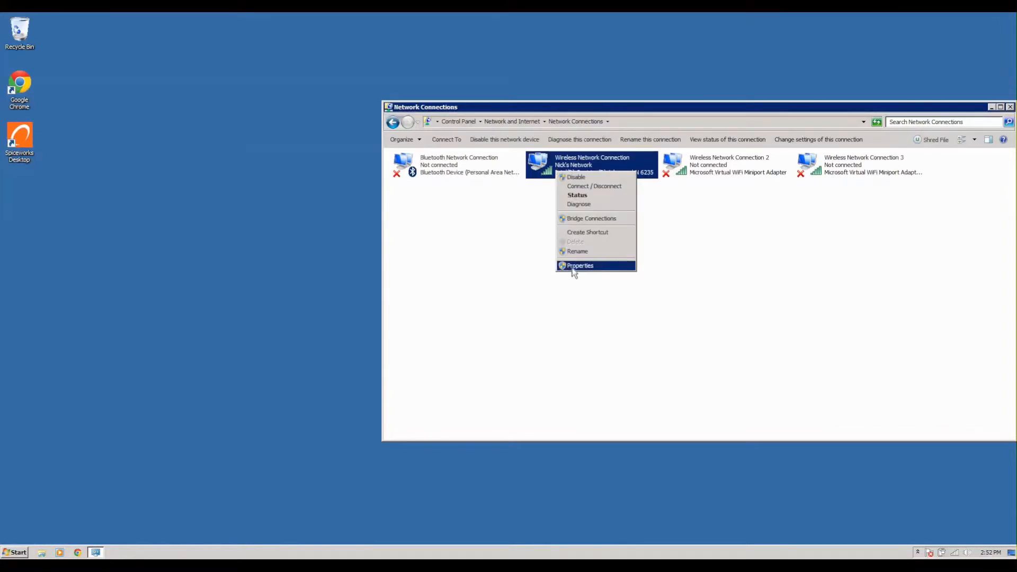
pyautogui.click(488, 261)
pyautogui.click(607, 172)
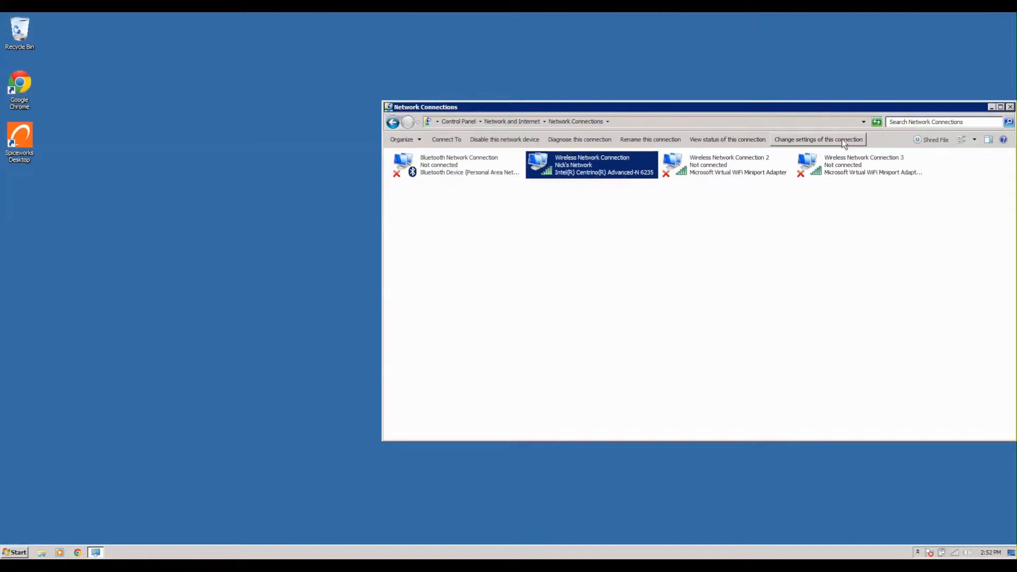
pyautogui.click(815, 139)
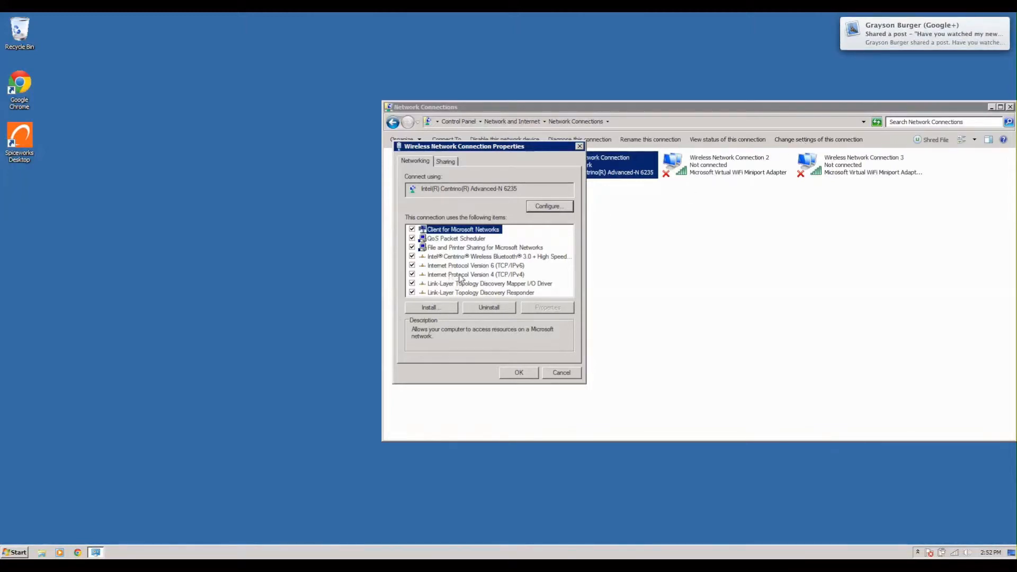
# Open the TCP/IPv4 properties showing static IP 192.168.0.193 and gateway 192.168.0.1.
pyautogui.doubleClick(459, 275)
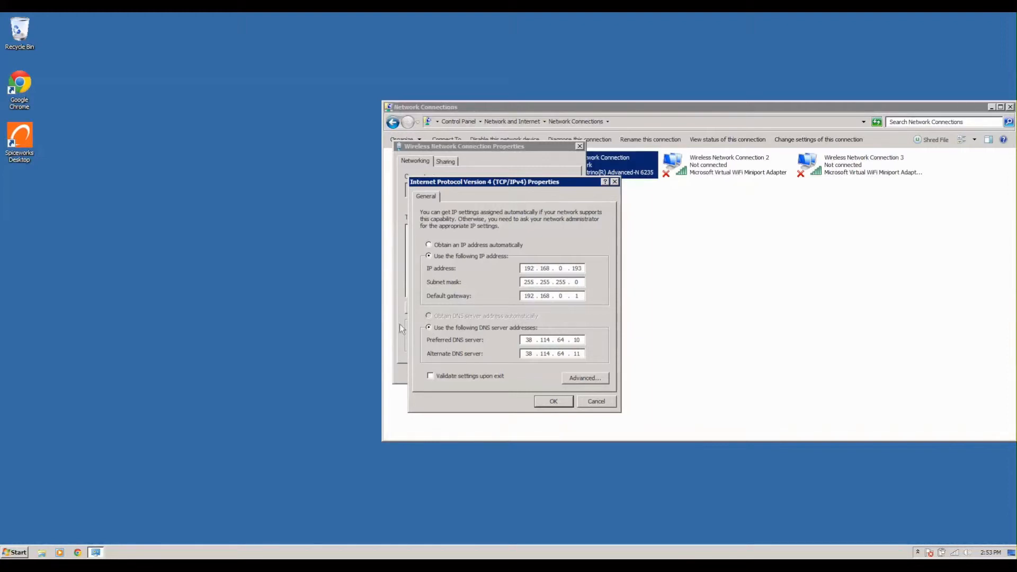
pyautogui.click(21, 554)
pyautogui.write('cm')
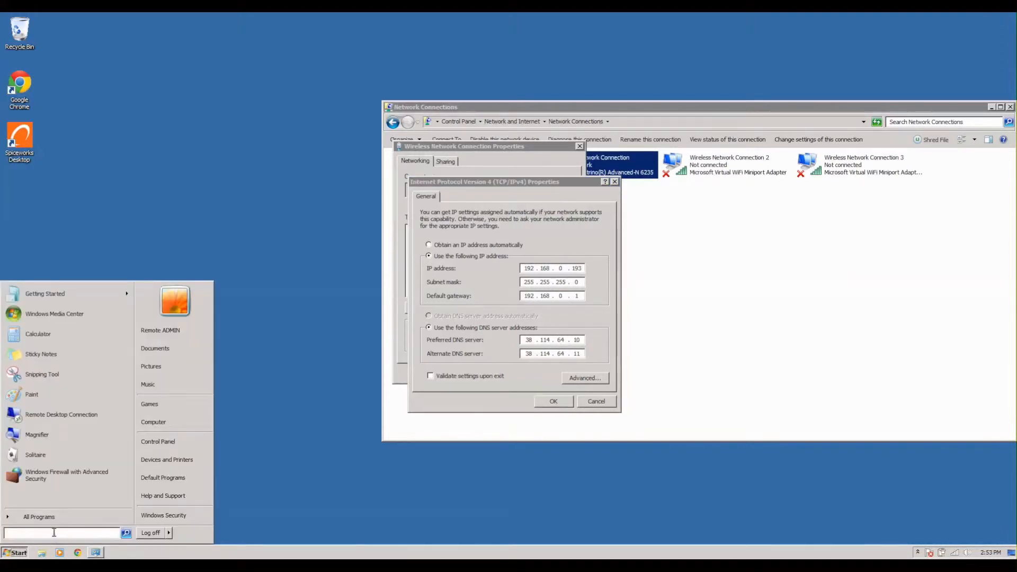
pyautogui.write('d')
pyautogui.press('Return')
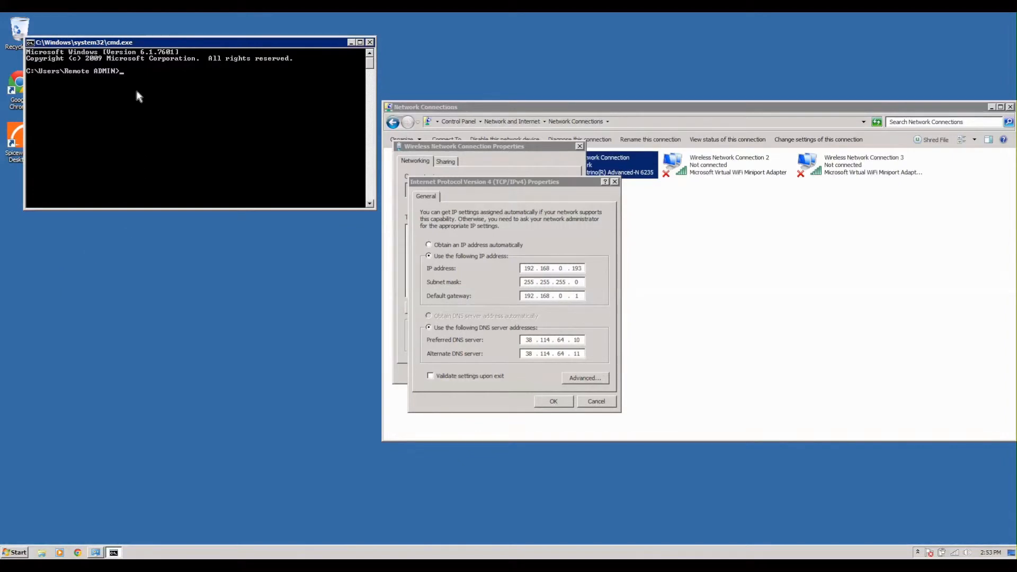
pyautogui.write('ipconfig')
pyautogui.press('Return')
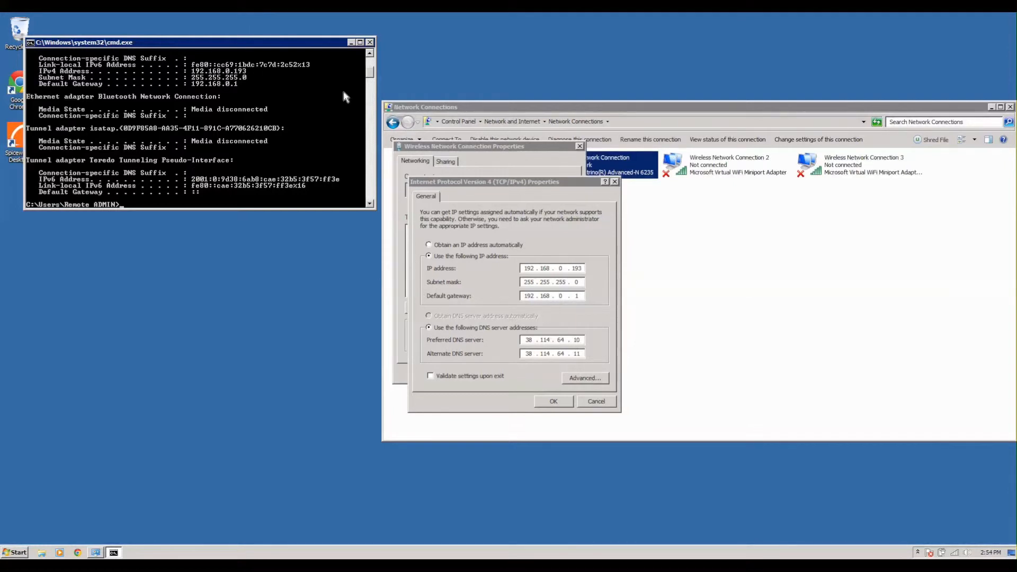
pyautogui.click(370, 42)
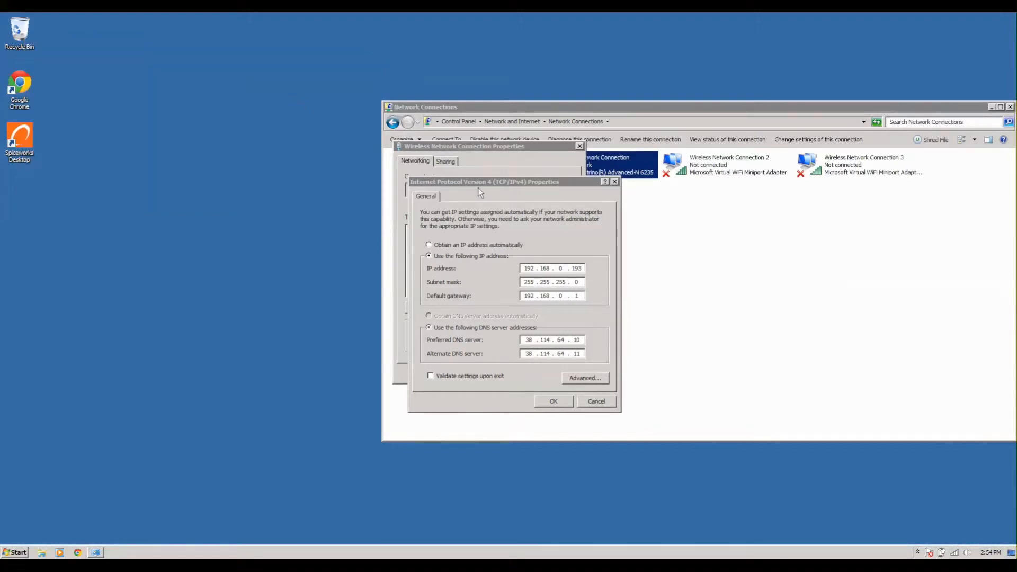
# Close the IPv4 settings, the connection properties and the Network Connections window.
pyautogui.click(551, 402)
pyautogui.click(518, 373)
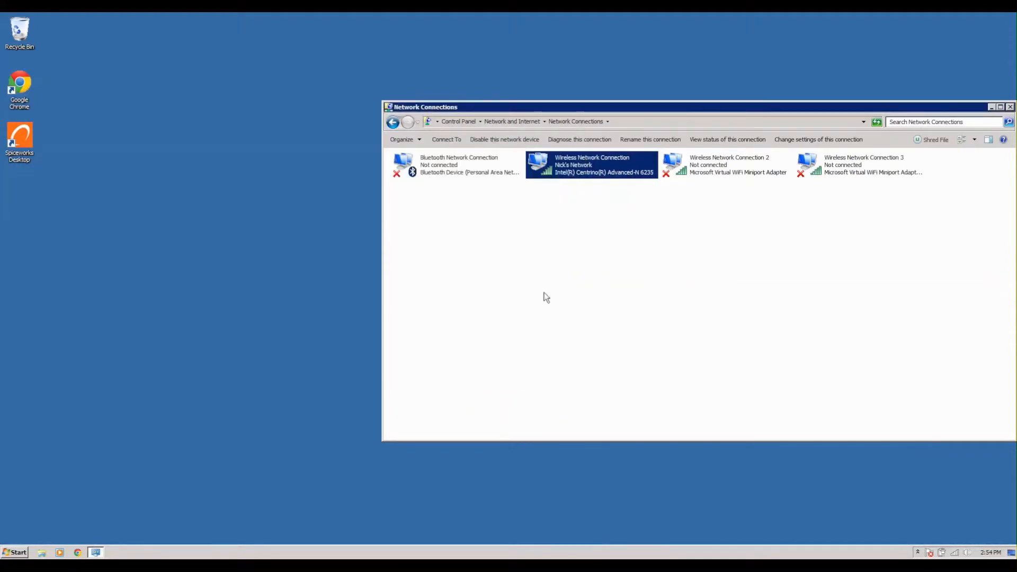
pyautogui.click(1010, 108)
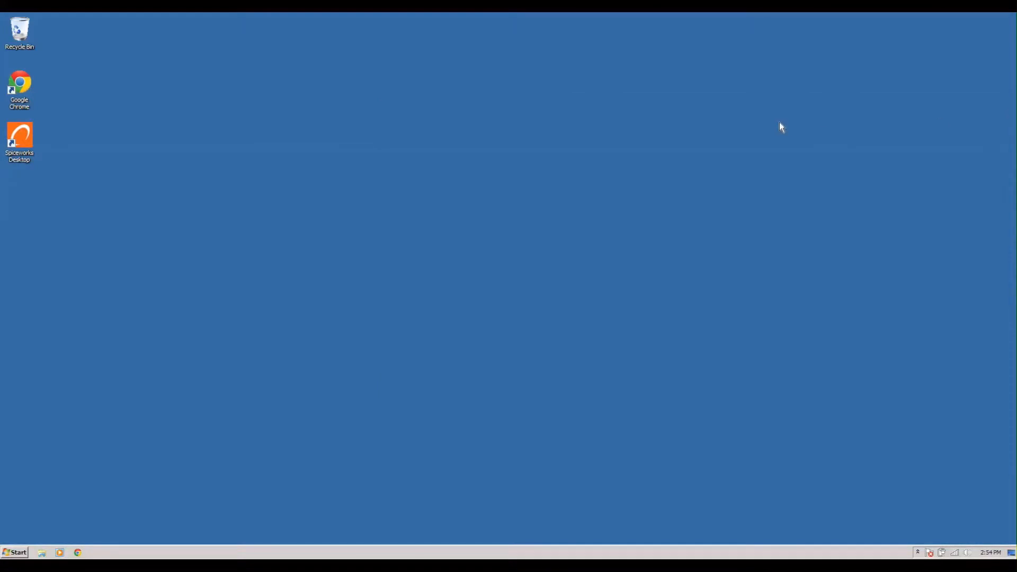
# Show the Computer view in Windows Explorer and select Local Disk (G:).
pyautogui.click(43, 552)
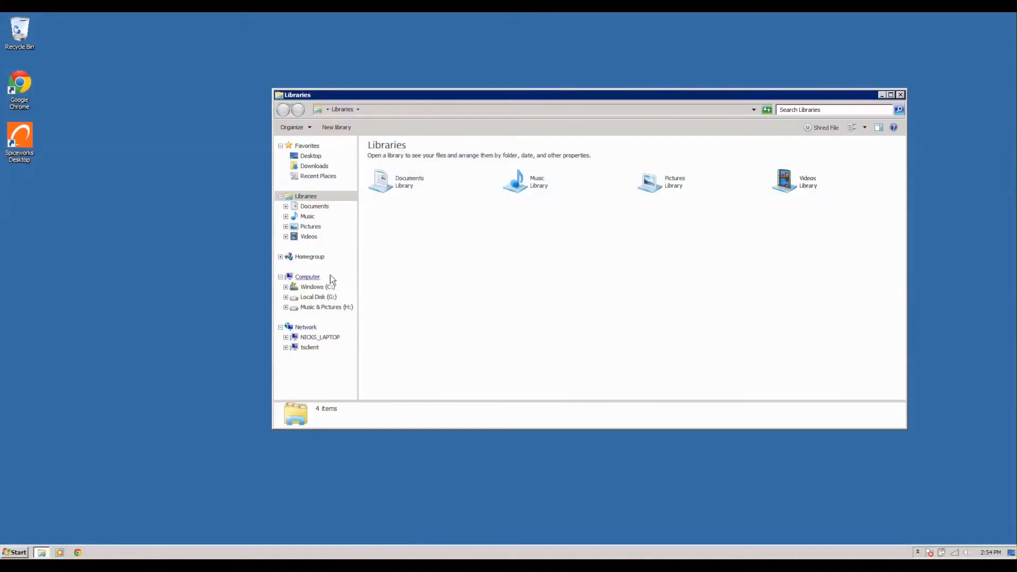
pyautogui.click(309, 277)
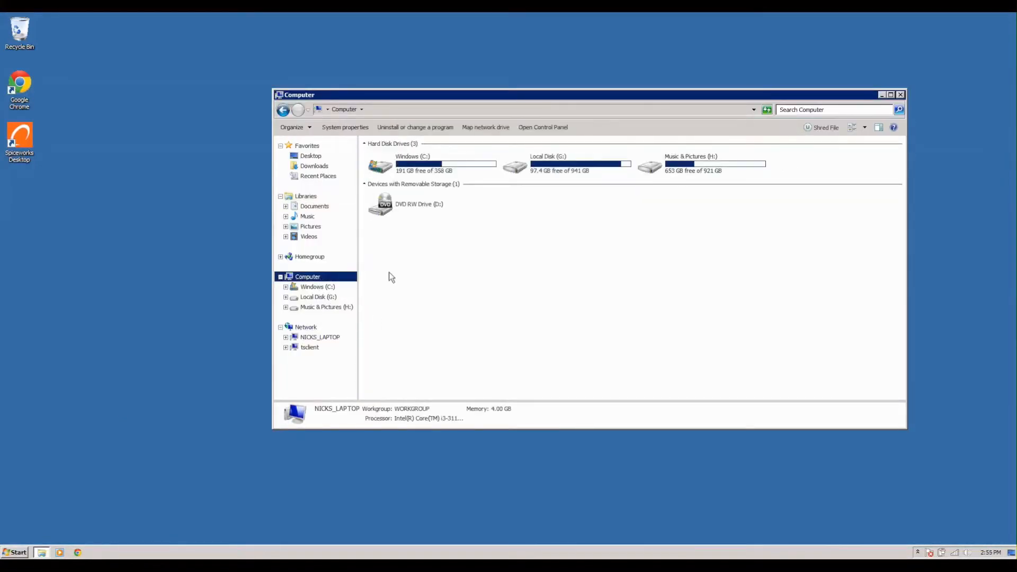
pyautogui.moveTo(661, 207); pyautogui.dragTo(597, 272)
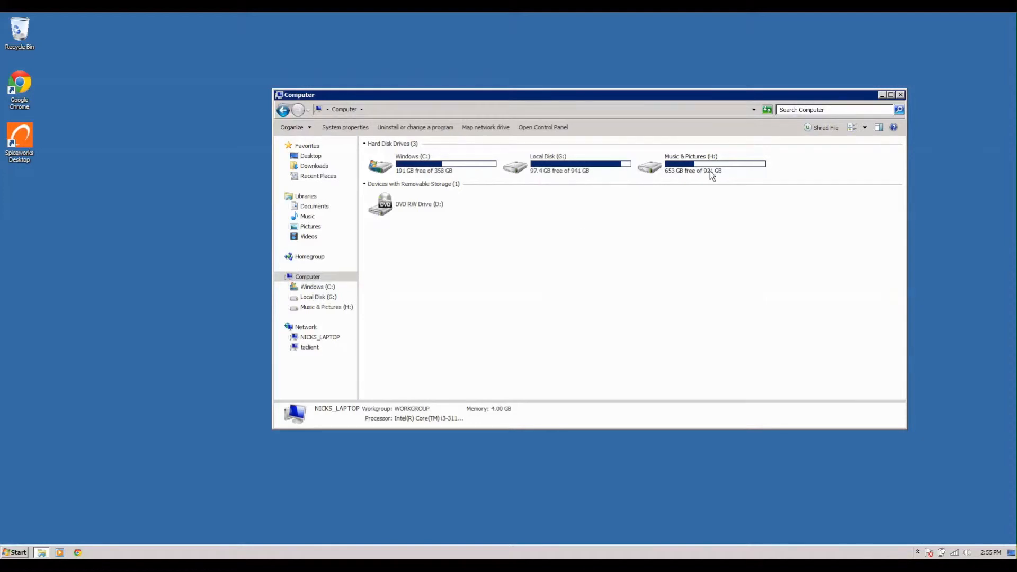
pyautogui.moveTo(782, 161); pyautogui.dragTo(533, 190)
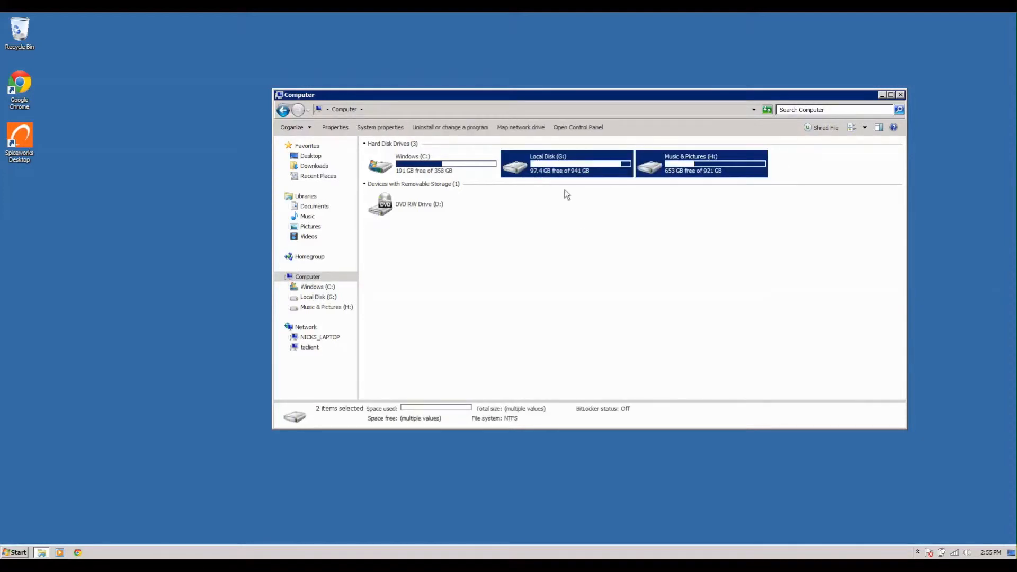
pyautogui.moveTo(820, 163); pyautogui.dragTo(870, 170)
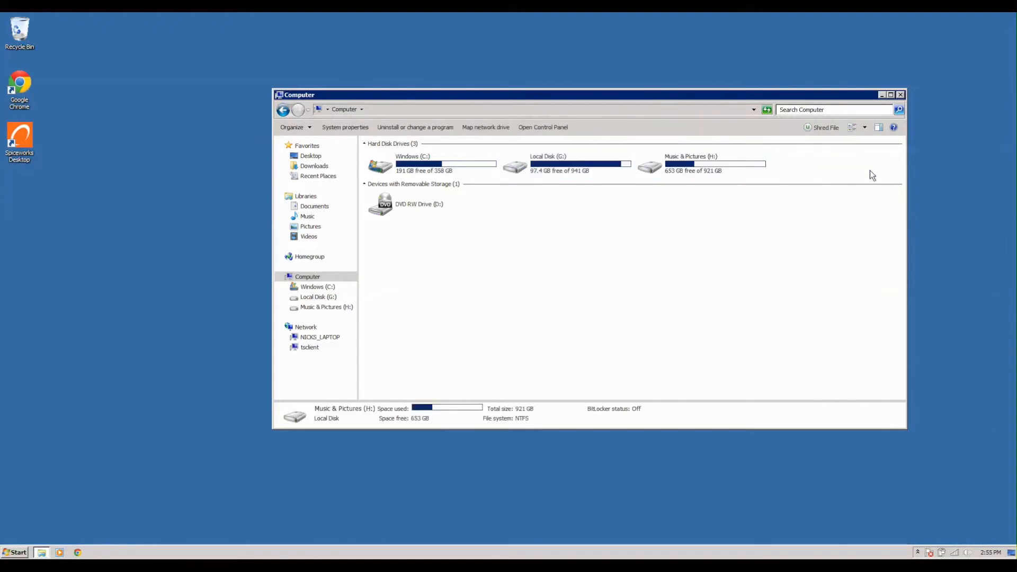
pyautogui.click(585, 165)
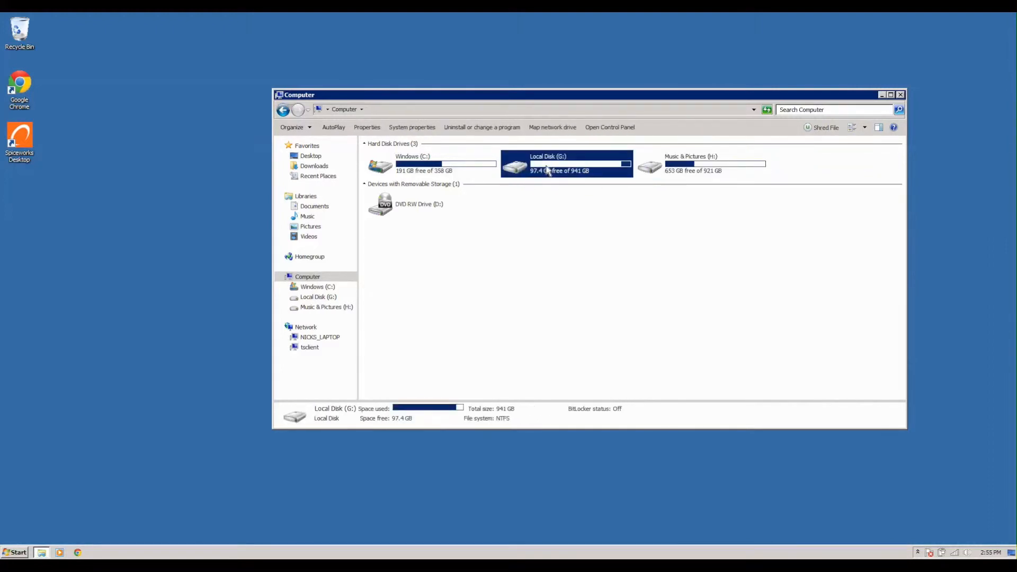
# In G: Advanced Sharing, remove the Data share name and apply the change.
pyautogui.rightClick(547, 169)
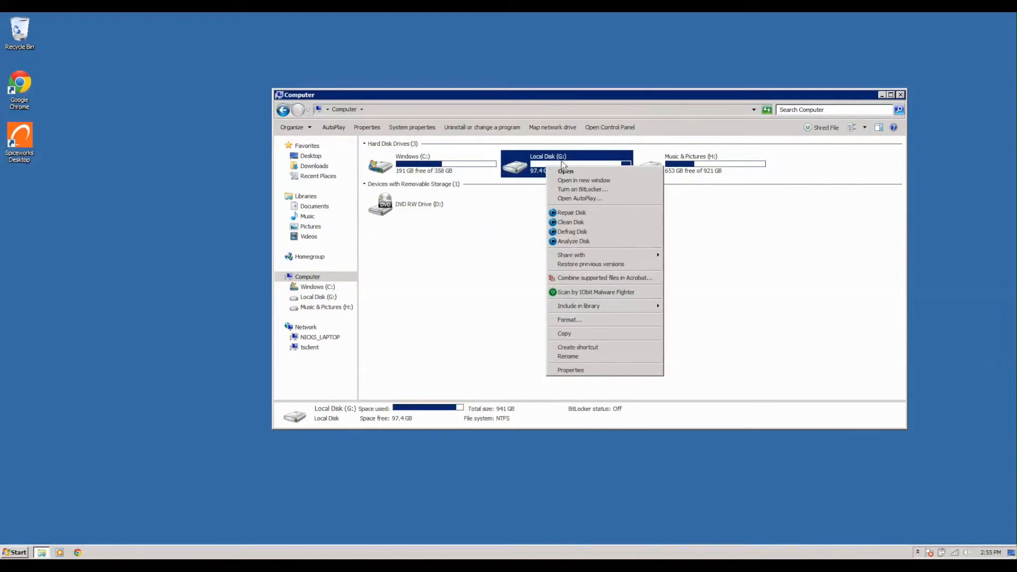
pyautogui.click(574, 370)
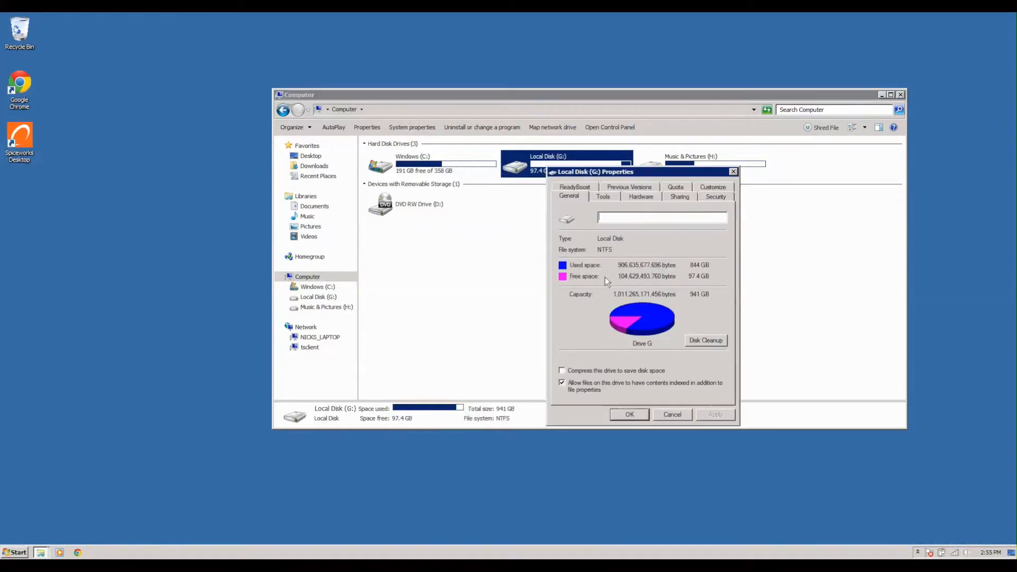
pyautogui.click(687, 198)
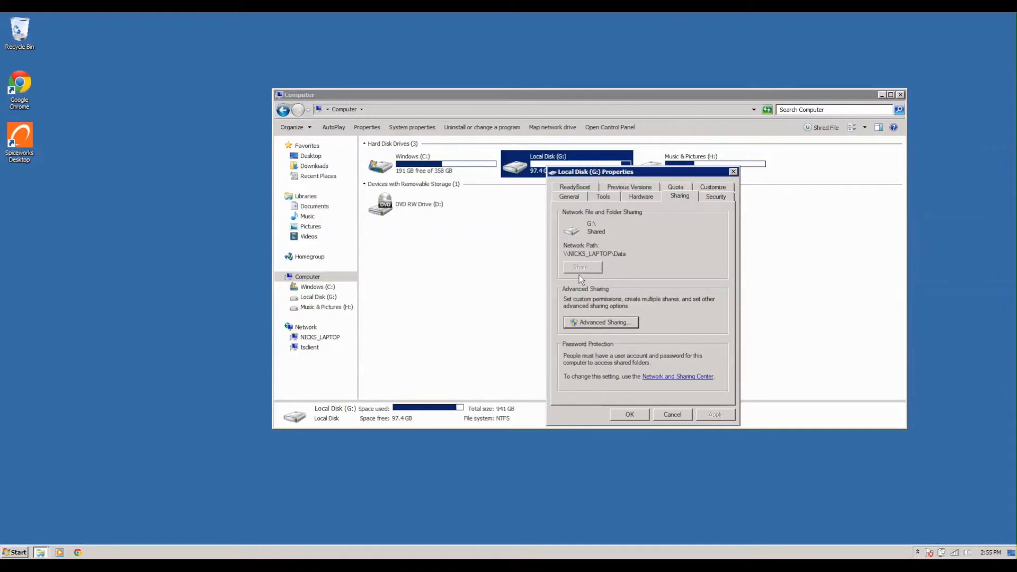
pyautogui.click(598, 323)
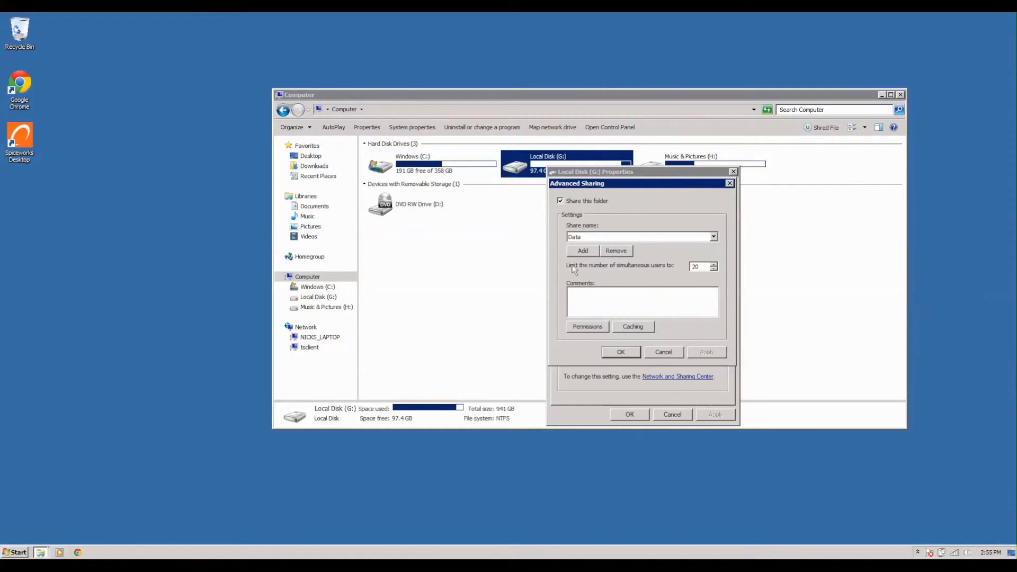
pyautogui.click(620, 251)
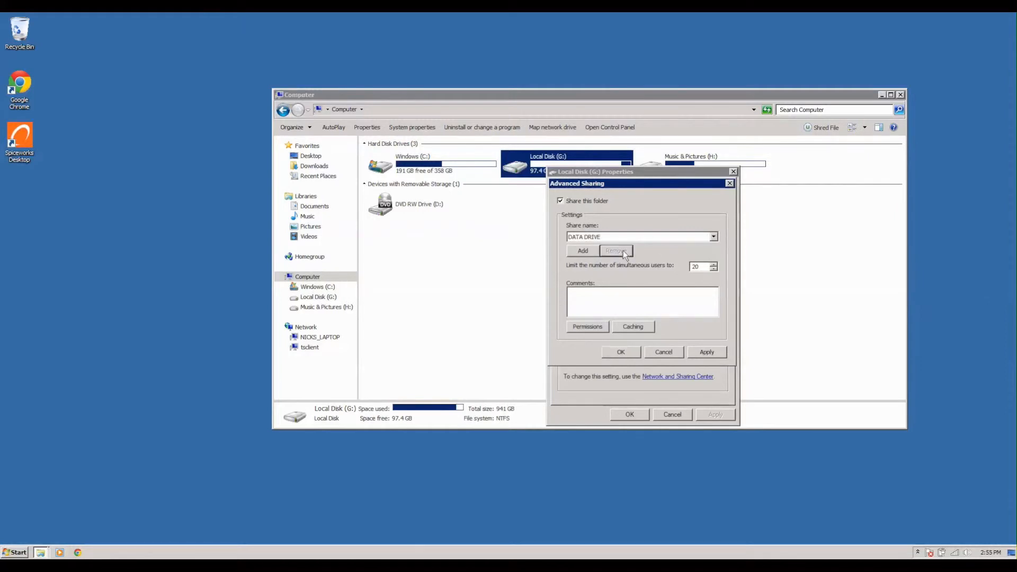
pyautogui.click(638, 237)
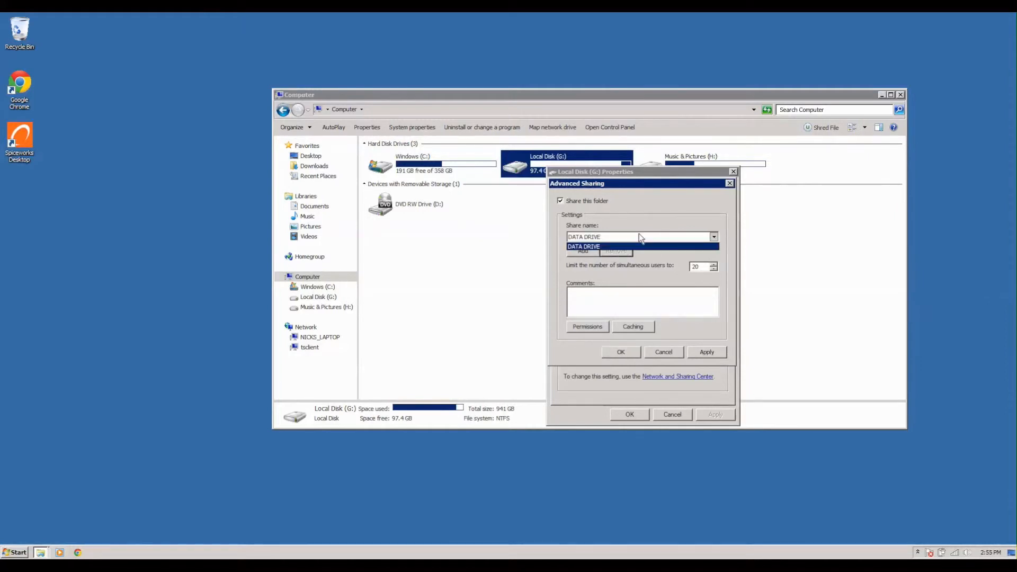
pyautogui.click(631, 245)
pyautogui.click(709, 354)
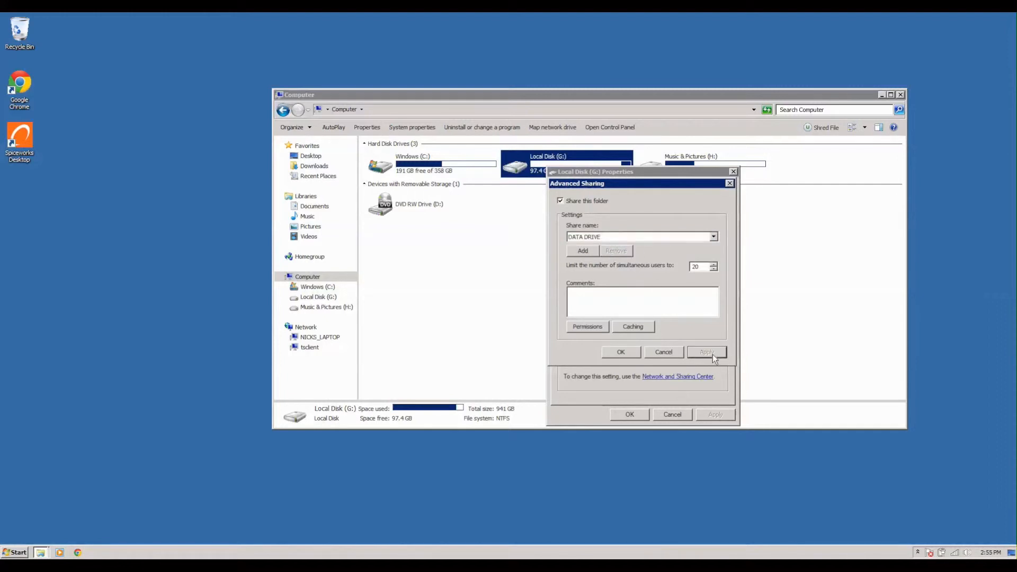
# Uncheck Share this folder, confirm stopping the DATA DRIVE share, and close the drive's dialogs.
pyautogui.click(570, 201)
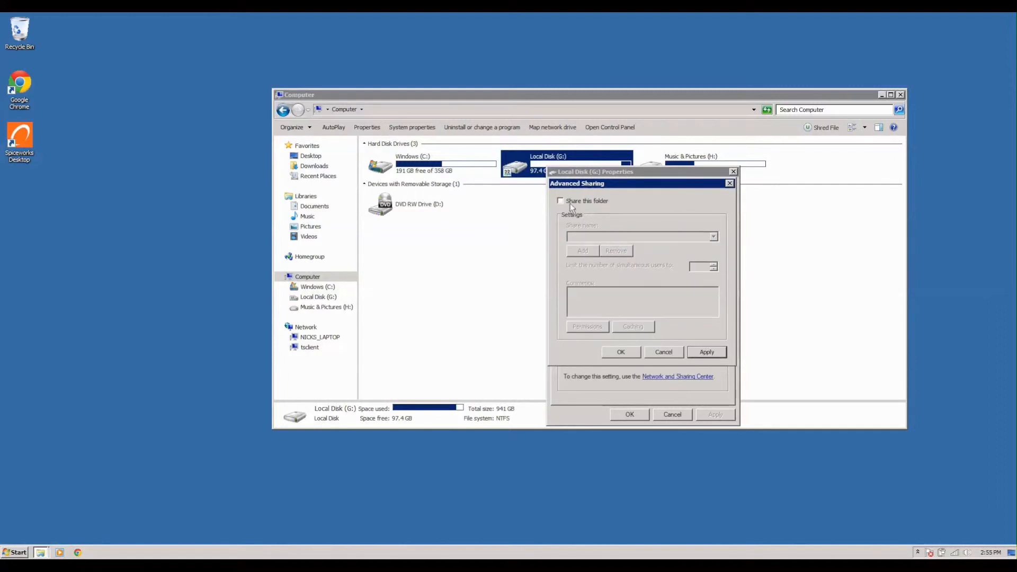
pyautogui.click(693, 350)
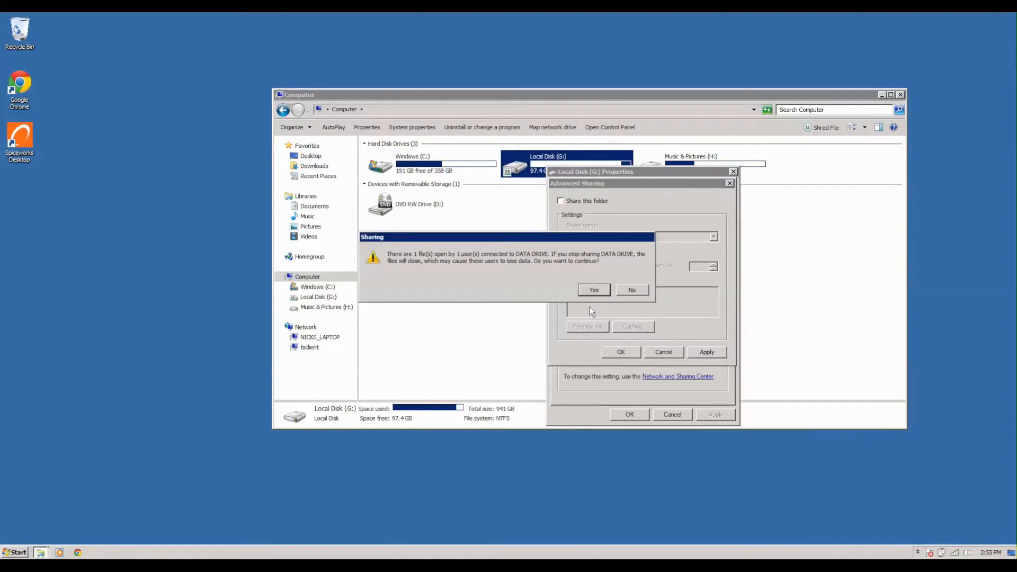
pyautogui.click(589, 290)
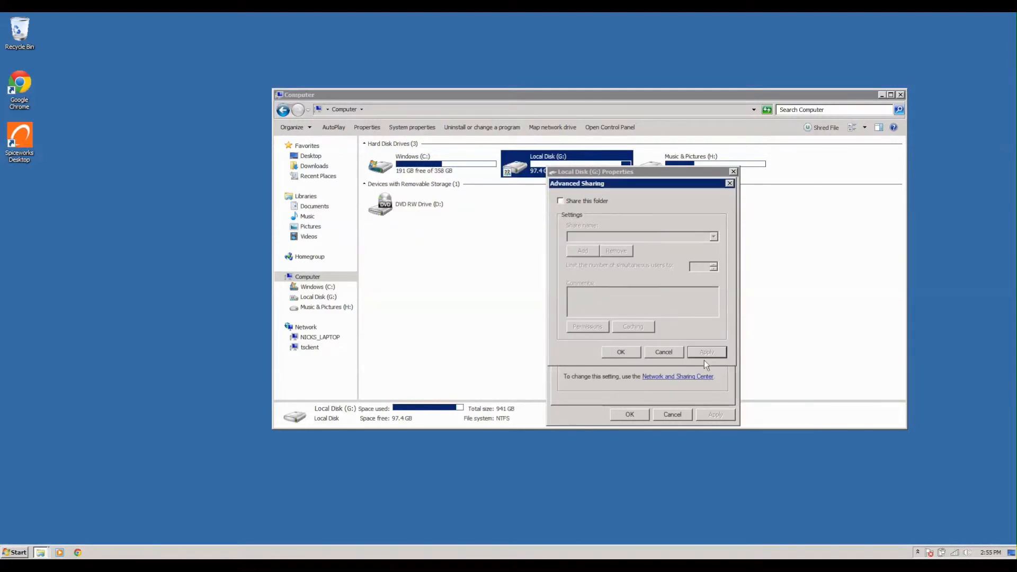
pyautogui.click(625, 353)
pyautogui.click(630, 414)
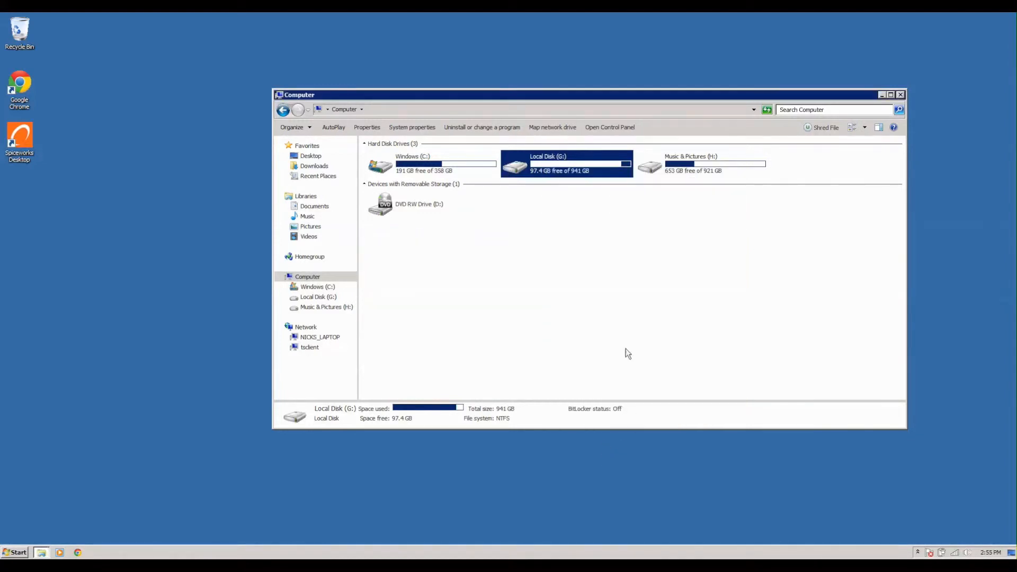
pyautogui.click(595, 192)
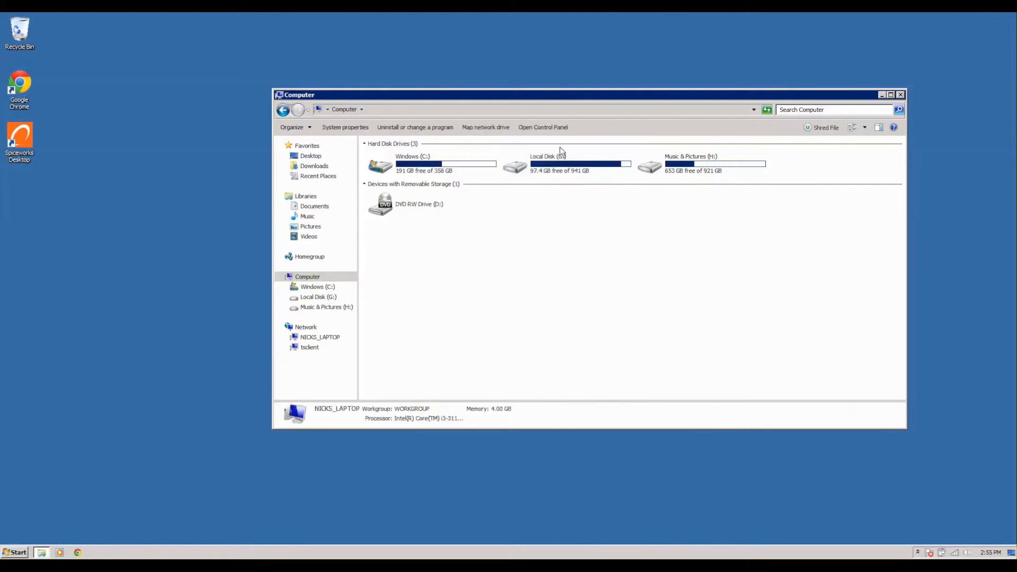
pyautogui.click(569, 176)
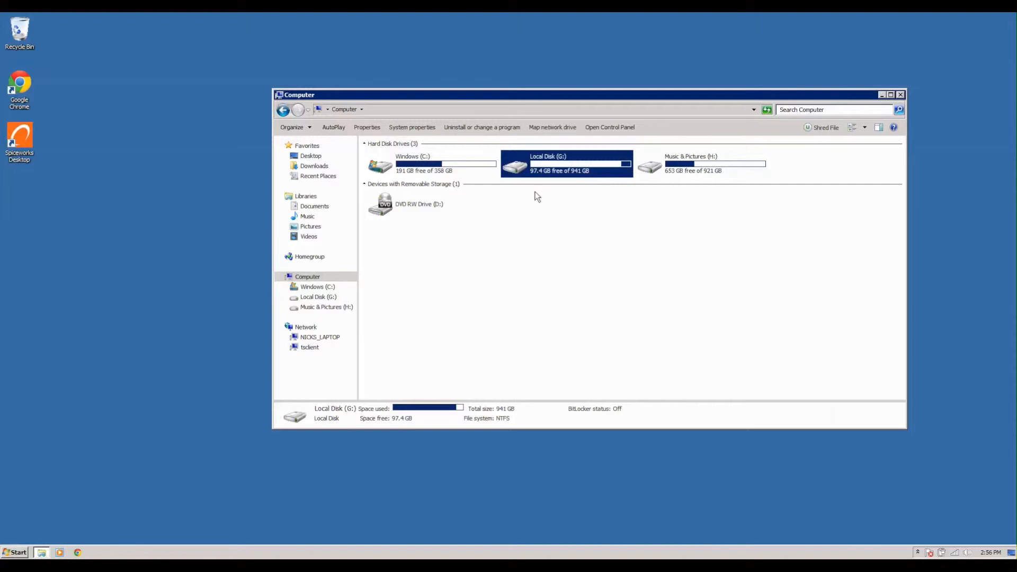
# Leave the full-screen remote session and go to the Mac desktop.
pyautogui.press('super+Tab')
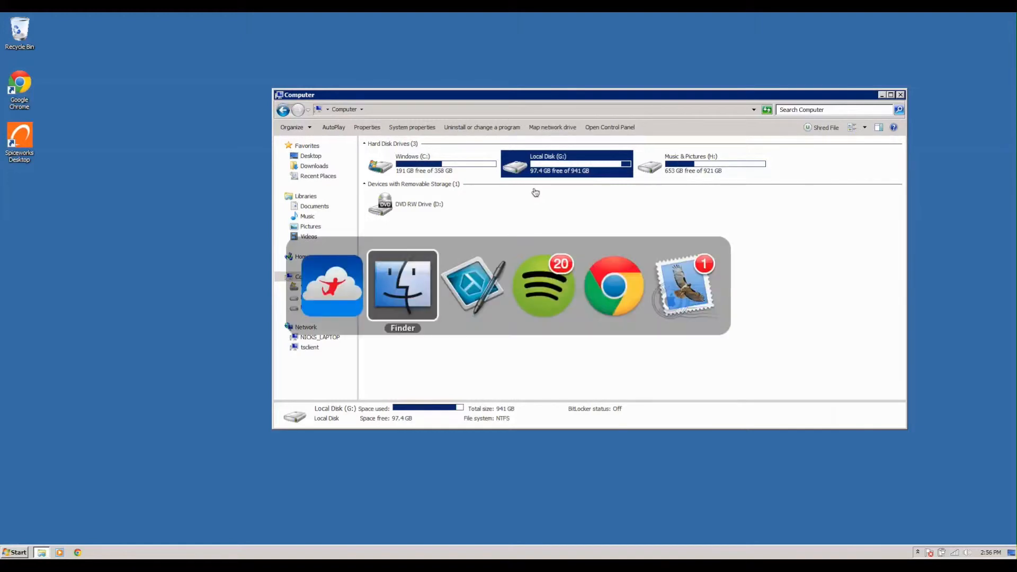
pyautogui.press('super+Tab')
pyautogui.press('super+Tab')
pyautogui.press('Tab')
pyautogui.press('Tab')
pyautogui.press('Tab')
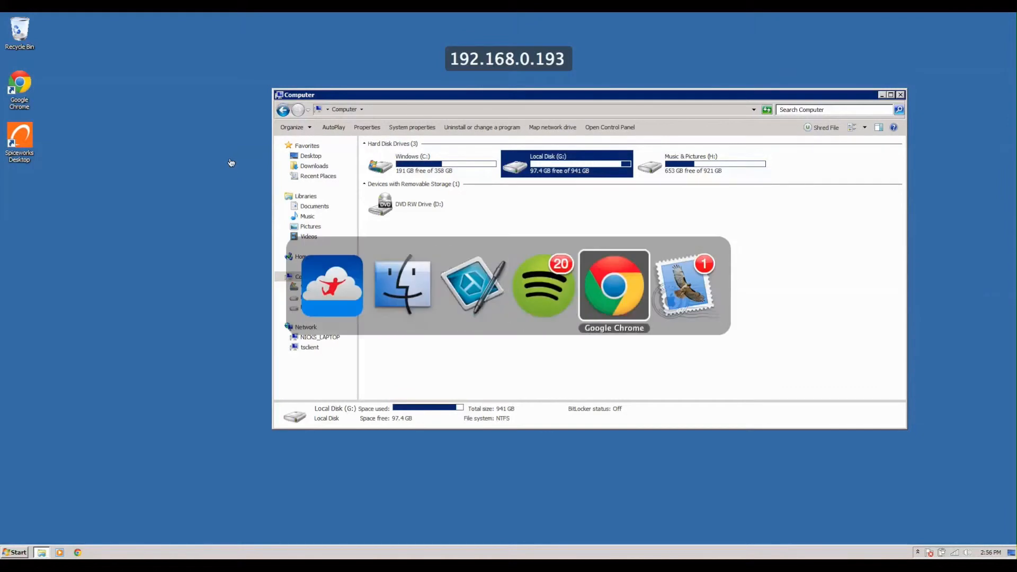
pyautogui.press('super+Tab')
pyautogui.press('super+Tab')
pyautogui.press('super+Tab')
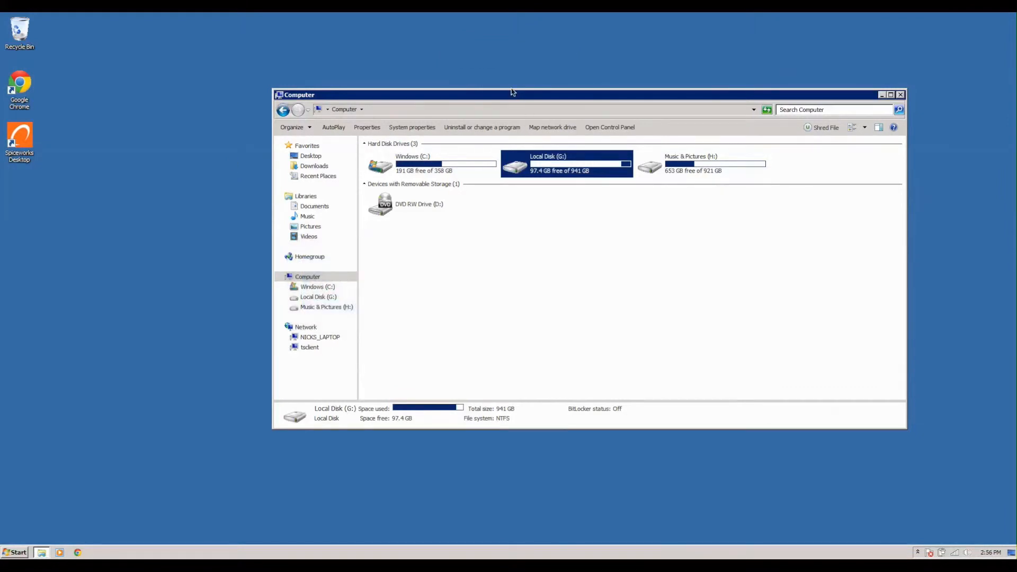
pyautogui.hotkey('ctrl', 'Up')
pyautogui.click(491, 41)
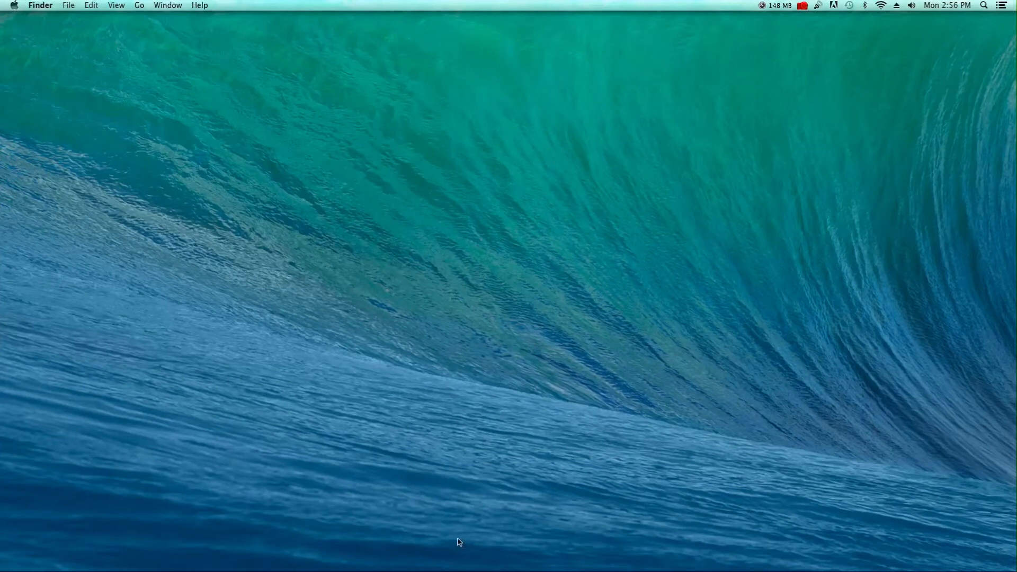
# Open nicks_laptop in a new, enlarged Finder window, then return to the remote Windows session.
pyautogui.moveTo(307, 567)
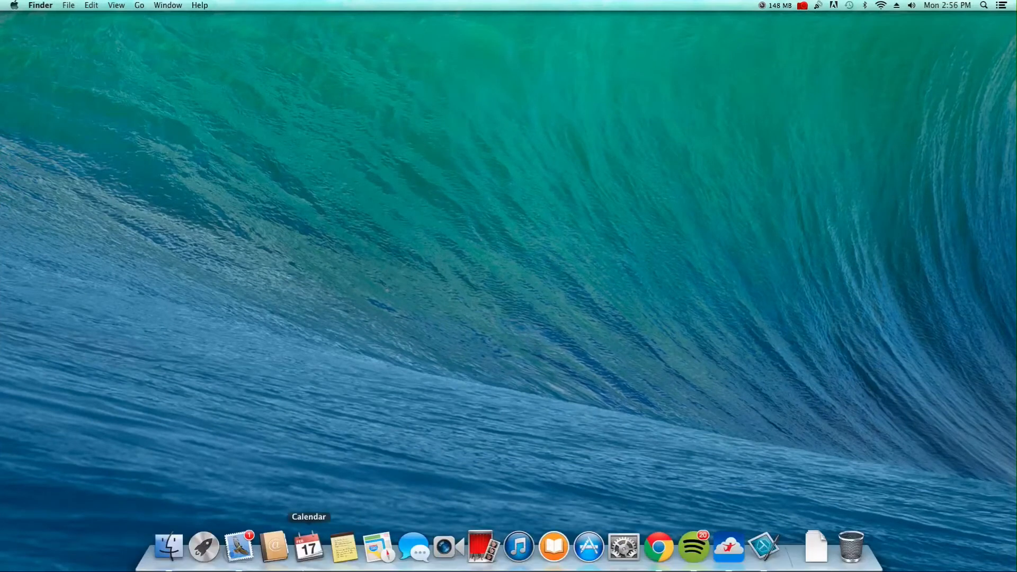
pyautogui.click(168, 547)
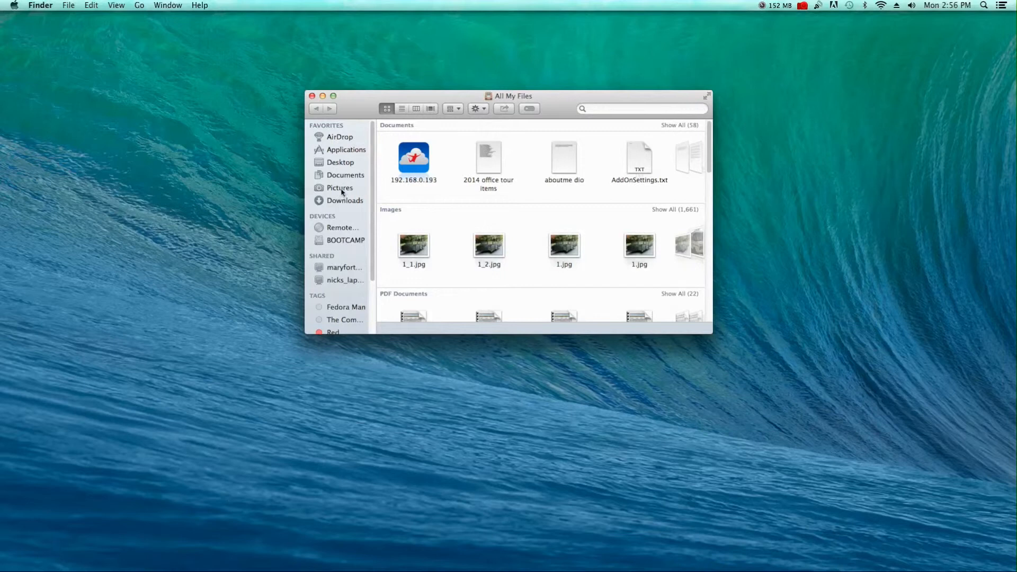
pyautogui.click(339, 279)
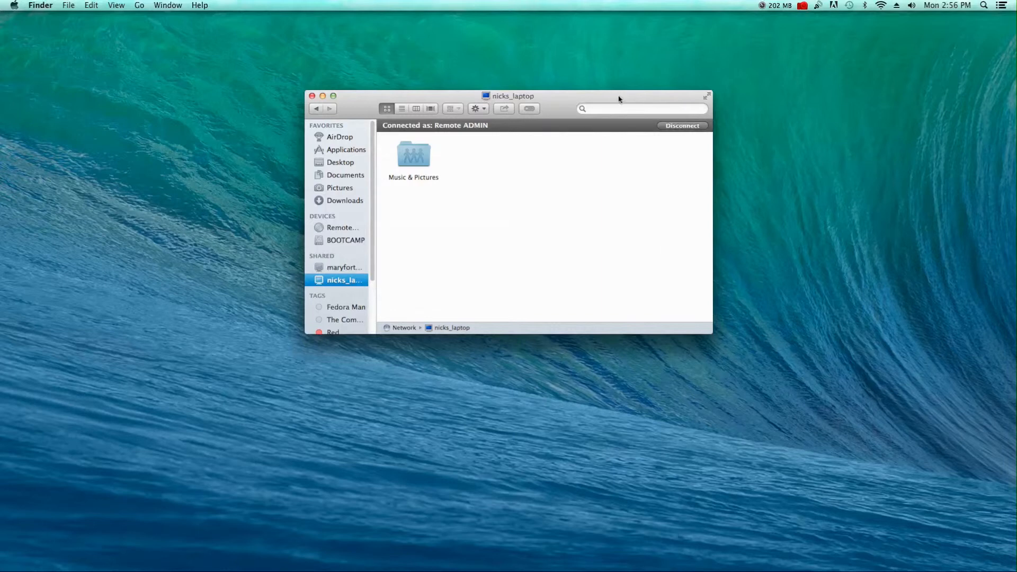
pyautogui.moveTo(619, 98); pyautogui.dragTo(575, 19)
pyautogui.moveTo(668, 253); pyautogui.dragTo(925, 519)
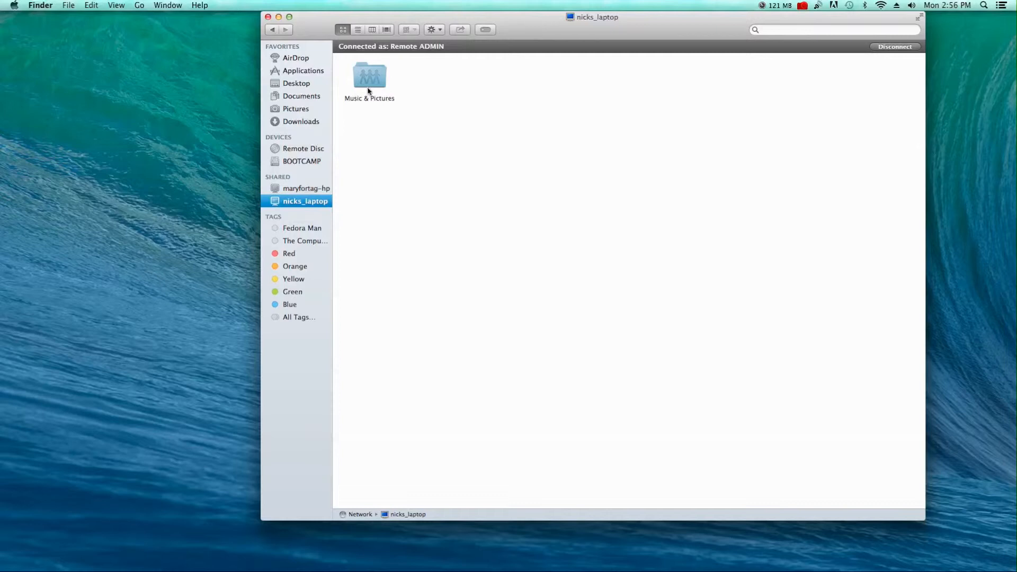
pyautogui.press('super+Tab')
pyautogui.press('super+Tab')
pyautogui.press('super+Tab')
pyautogui.press('super+Tab')
pyautogui.press('super+Tab')
pyautogui.press('super+Tab')
pyautogui.press('super+Tab')
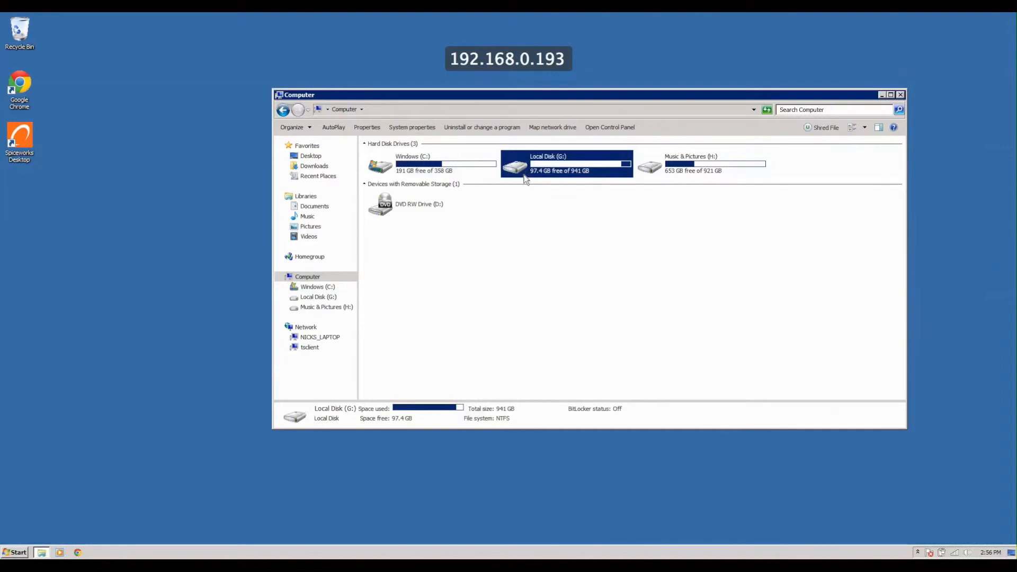
# Turn on sharing for drive G, rename the share from G to DATA, and open its Permissions.
pyautogui.rightClick(527, 172)
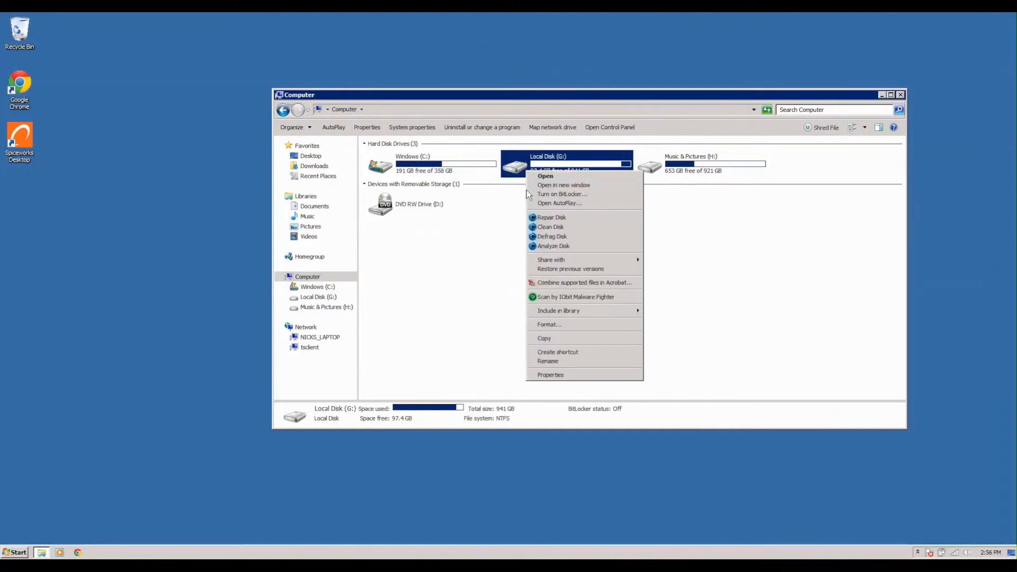
pyautogui.click(568, 373)
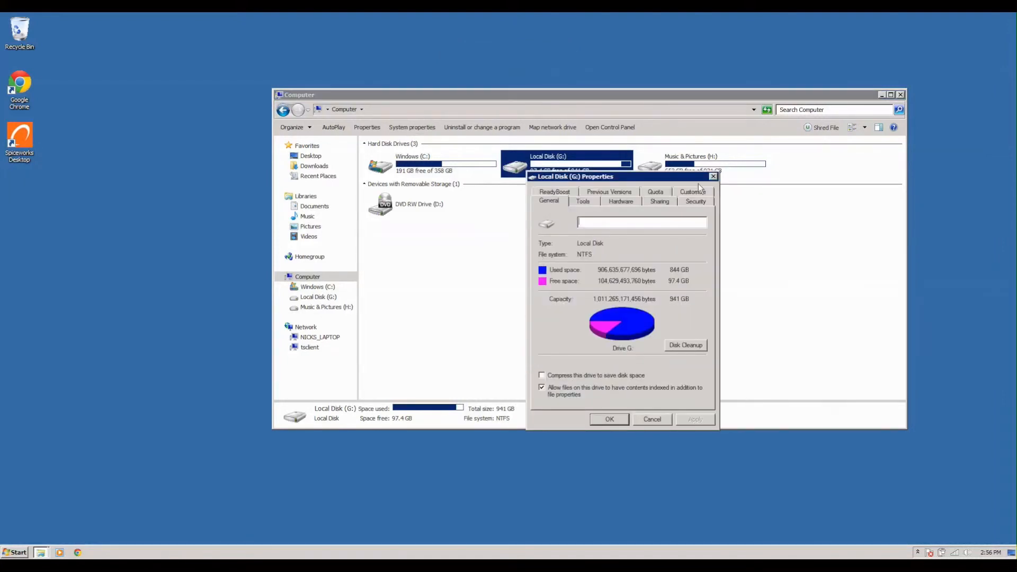
pyautogui.click(647, 201)
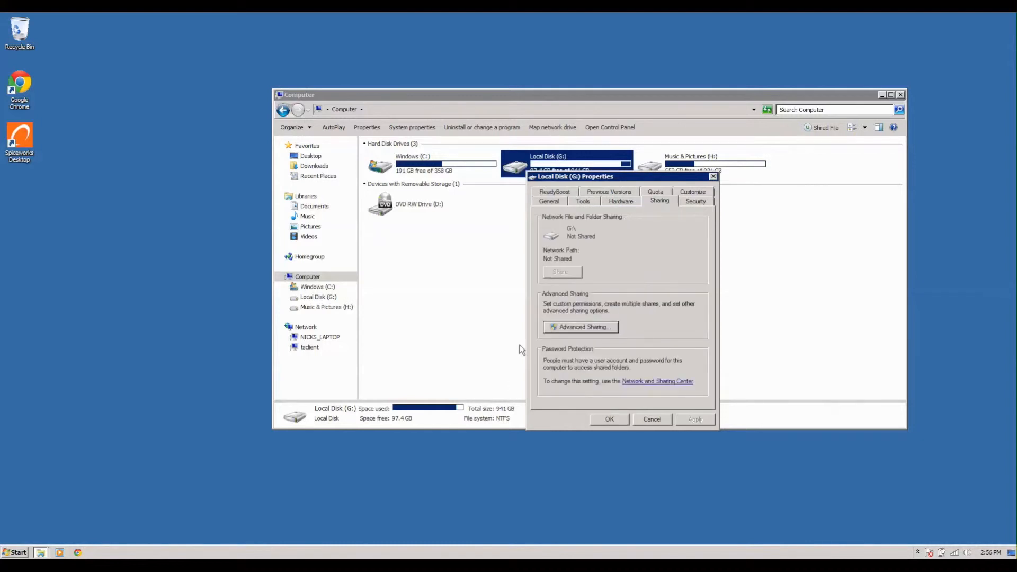
pyautogui.click(573, 327)
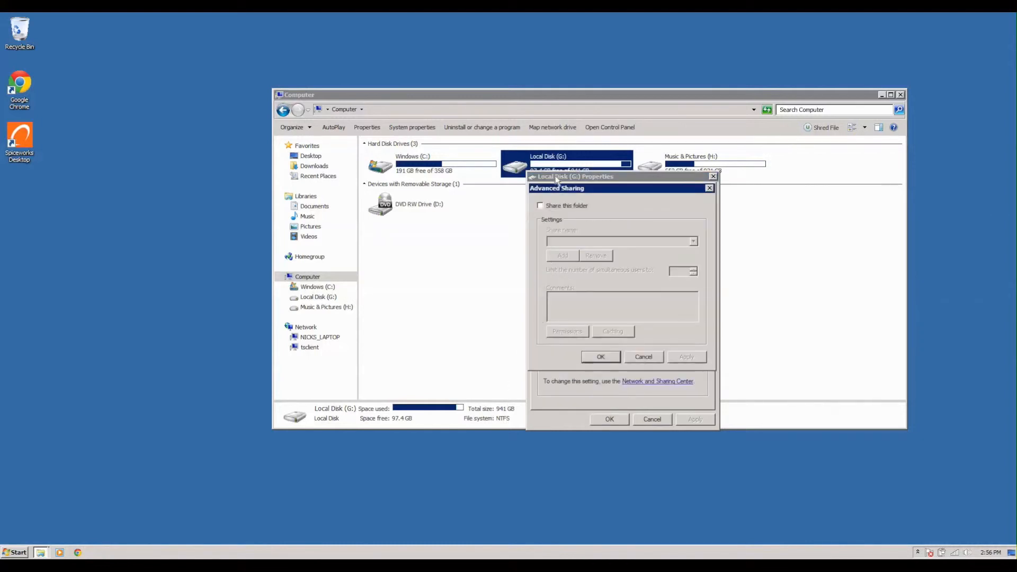
pyautogui.click(547, 206)
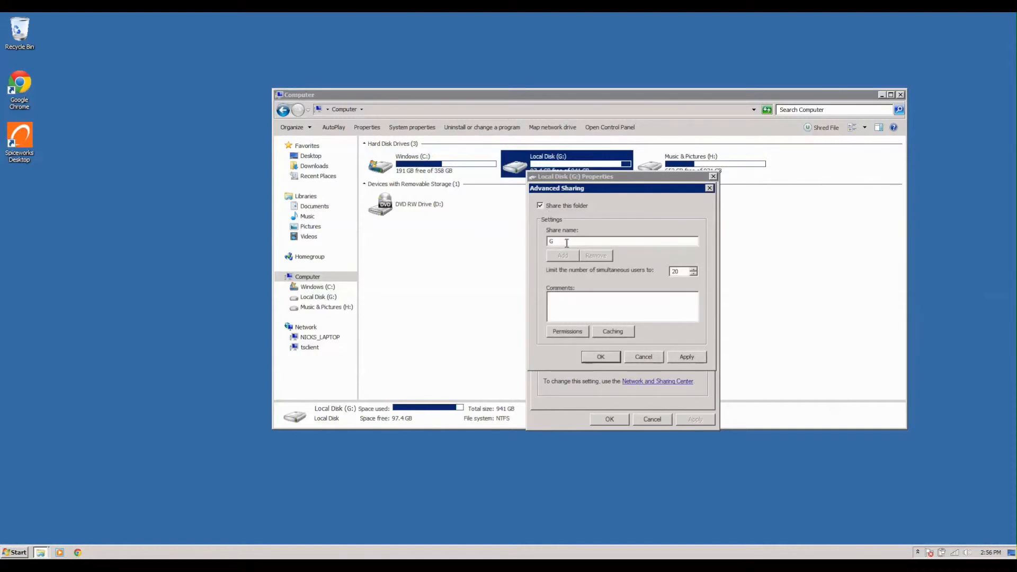
pyautogui.moveTo(566, 243); pyautogui.dragTo(523, 245)
pyautogui.press('BackSpace')
pyautogui.press('BackSpace')
pyautogui.click(575, 333)
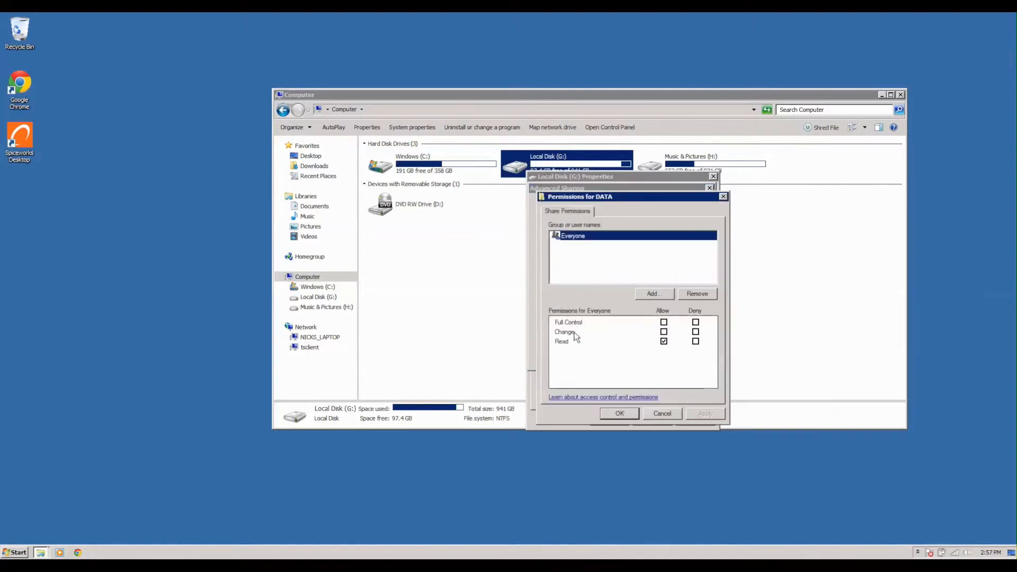
# Allow Everyone Full Control and Change on DATA, apply, and close the G: Properties dialogs.
pyautogui.click(663, 322)
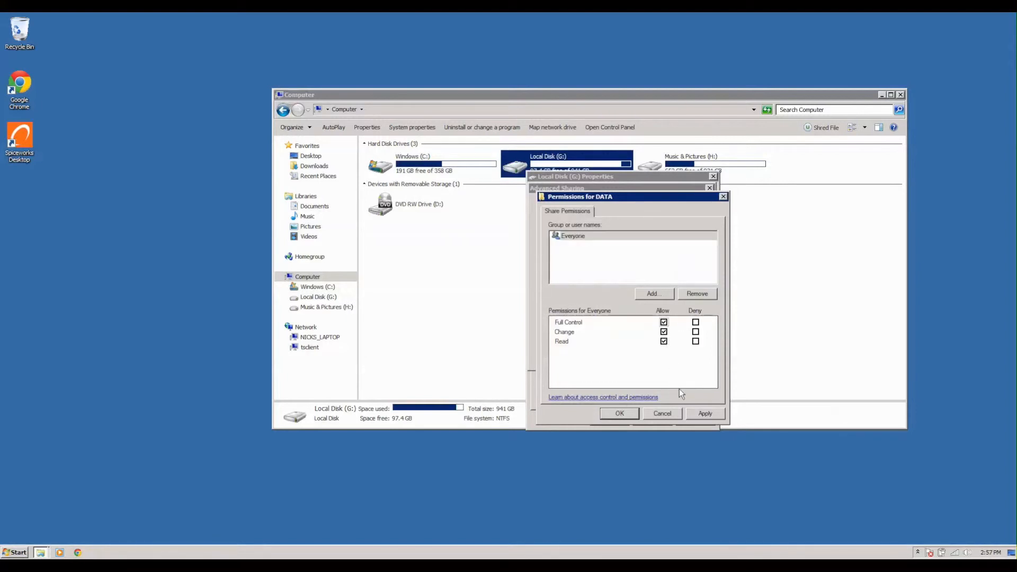
pyautogui.click(706, 414)
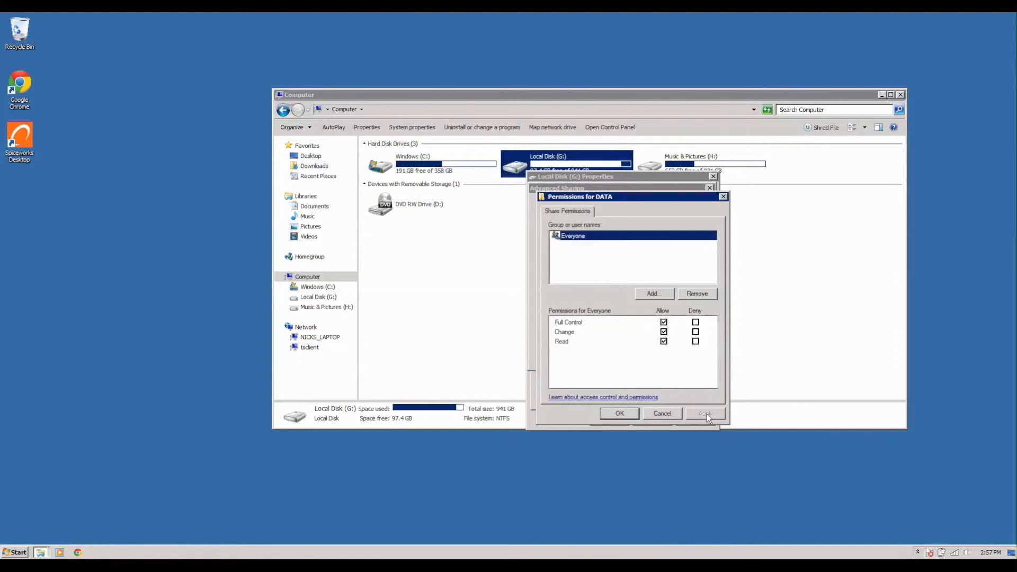
pyautogui.click(623, 413)
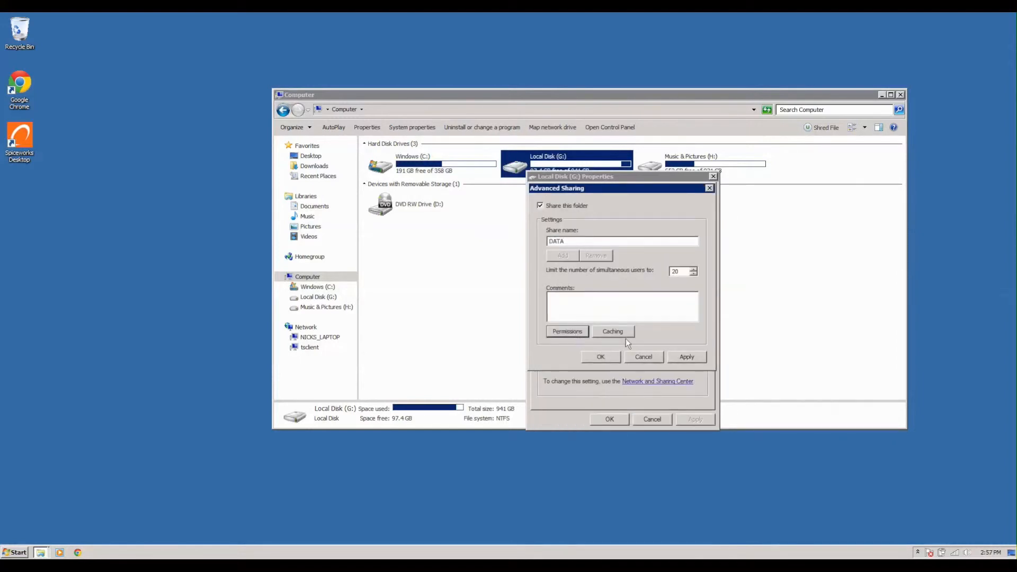
pyautogui.click(685, 356)
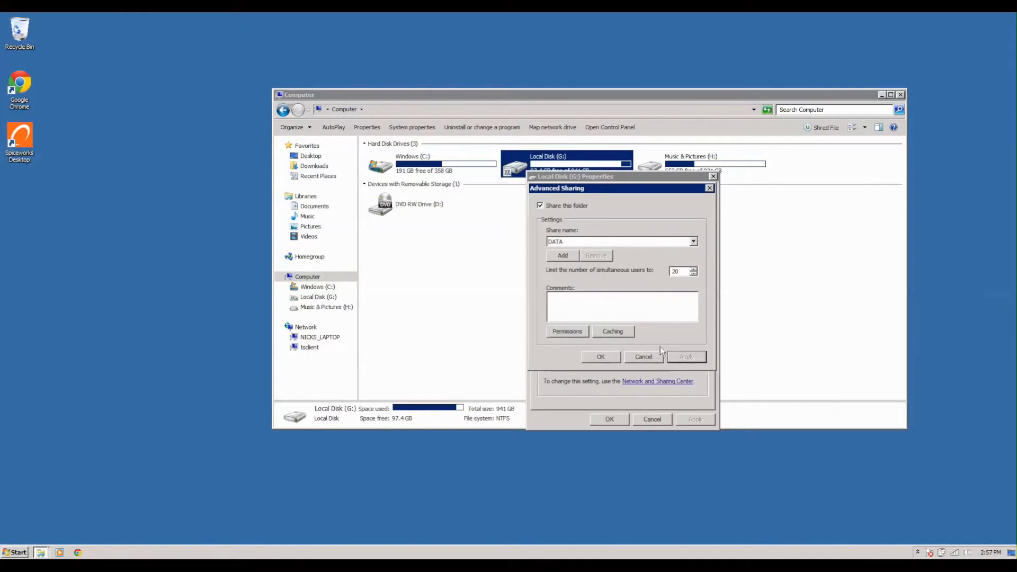
pyautogui.click(601, 356)
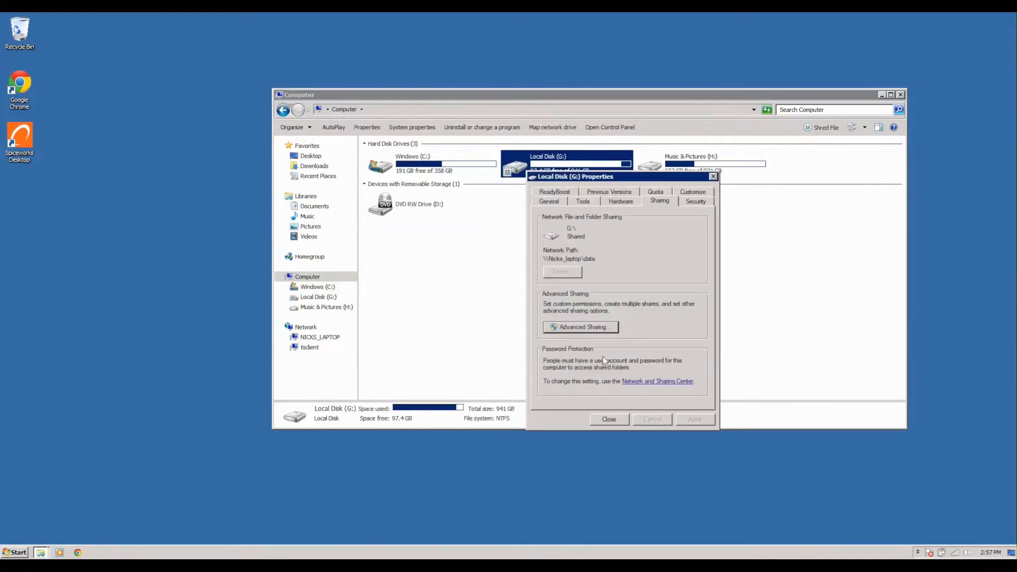
pyautogui.click(606, 414)
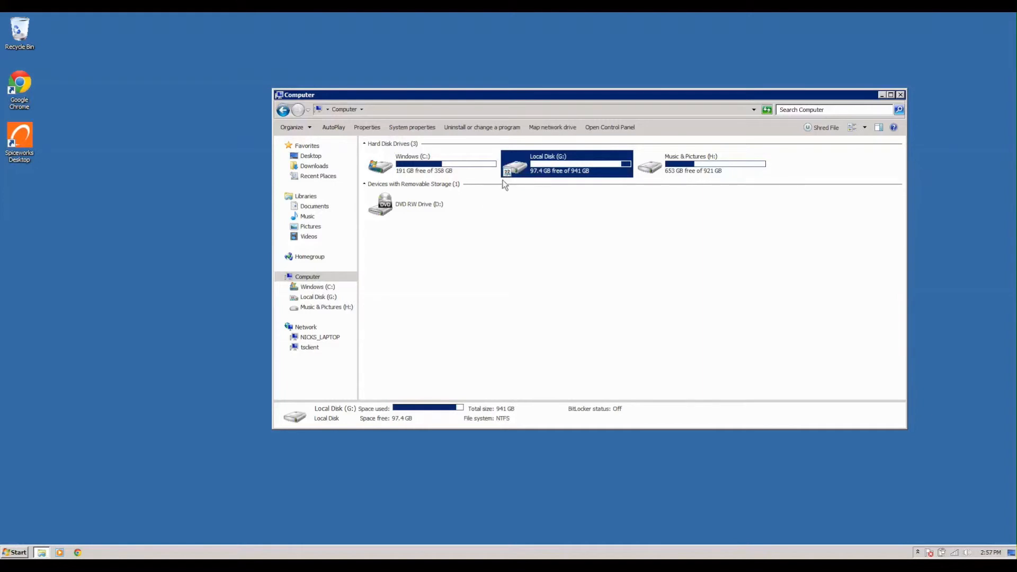
# Dismiss the Windows Start menu and switch over to the Mac desktop showing nicks_laptop.
pyautogui.press('super')
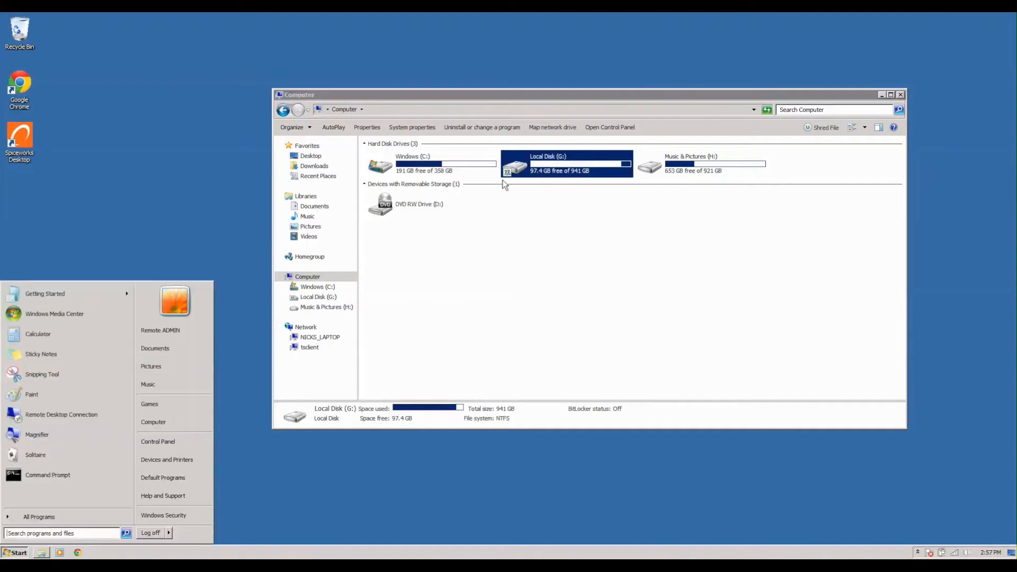
pyautogui.click(567, 282)
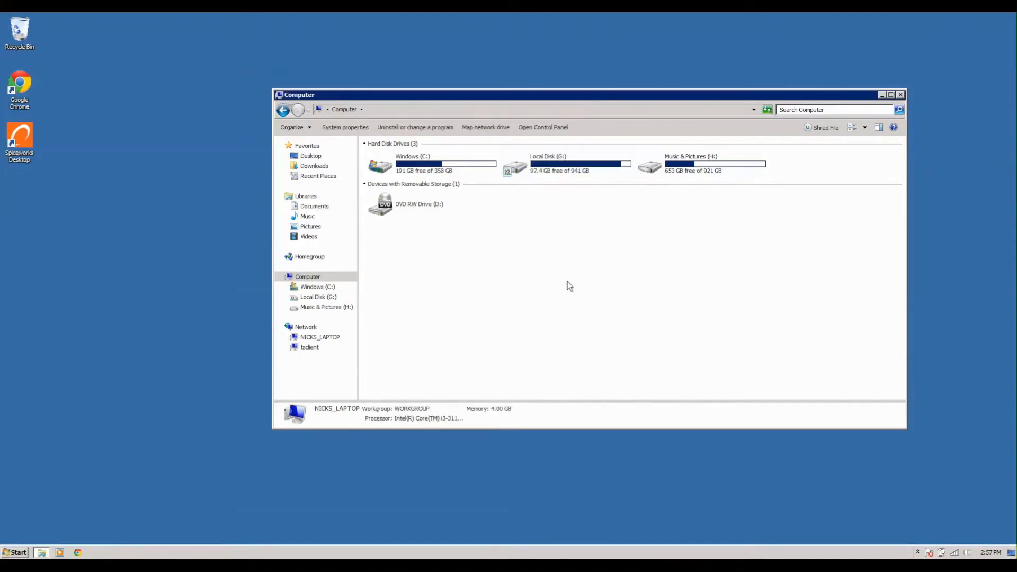
pyautogui.hotkey('ctrl', 'Up')
pyautogui.click(460, 46)
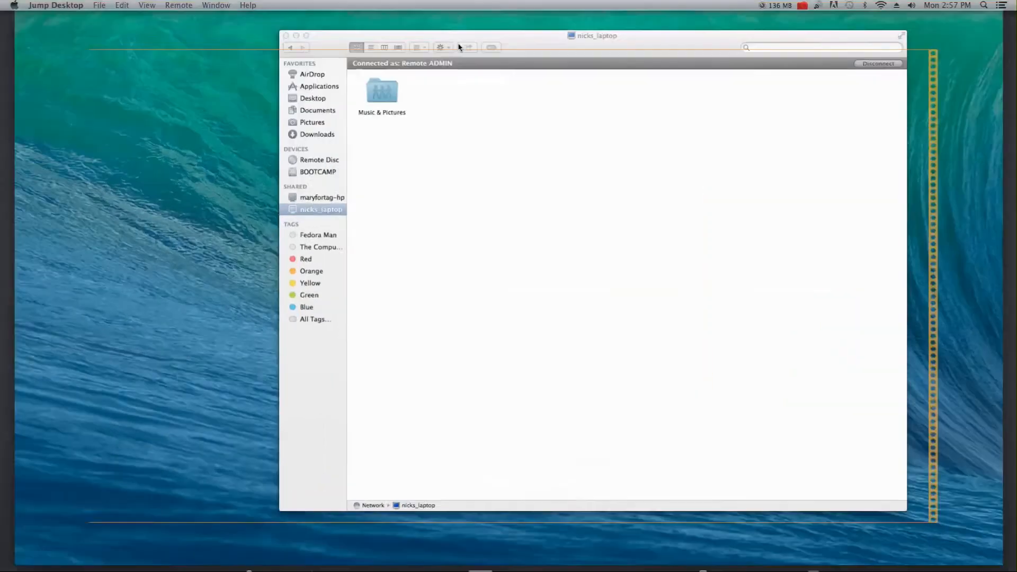
# Browse the context menu, Edit menu and Finder actions for nicks_laptop without choosing anything.
pyautogui.rightClick(366, 192)
pyautogui.press('Escape')
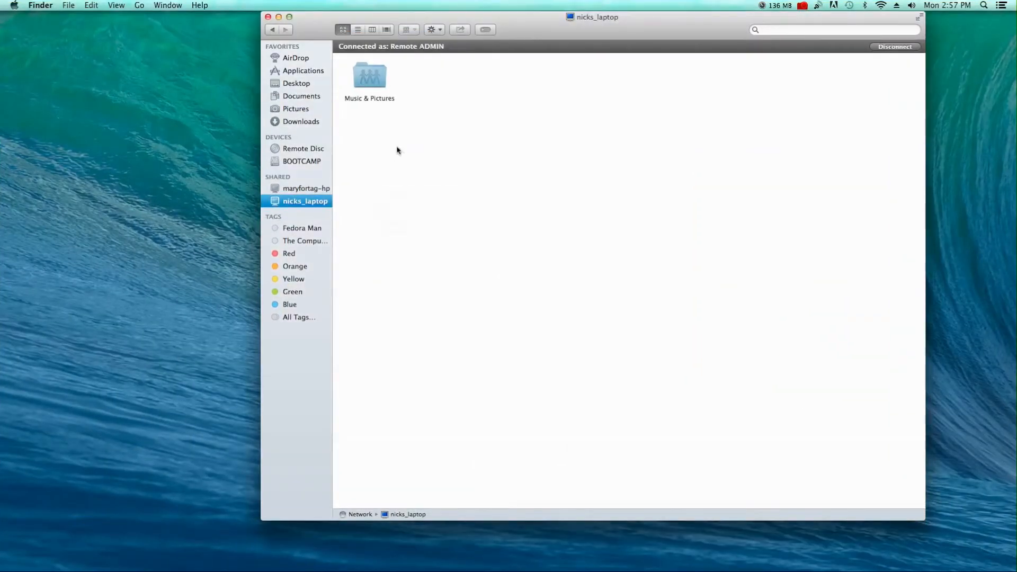
pyautogui.click(94, 6)
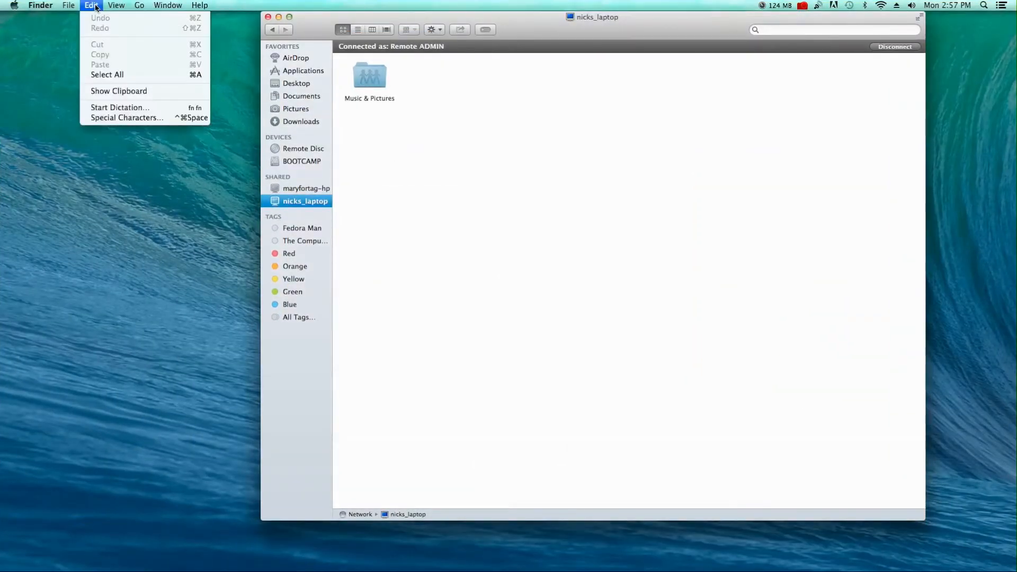
pyautogui.click(432, 94)
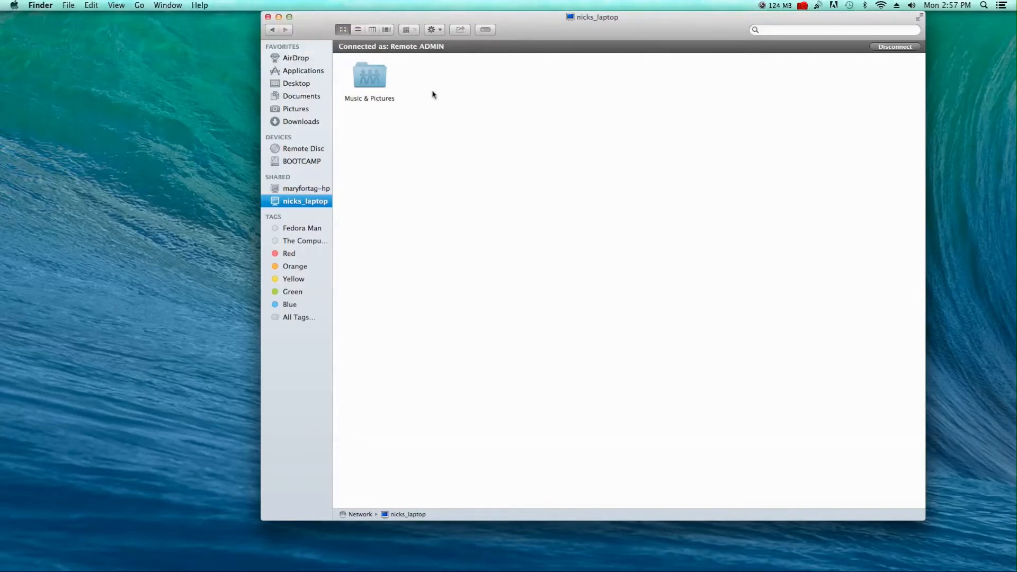
pyautogui.click(436, 31)
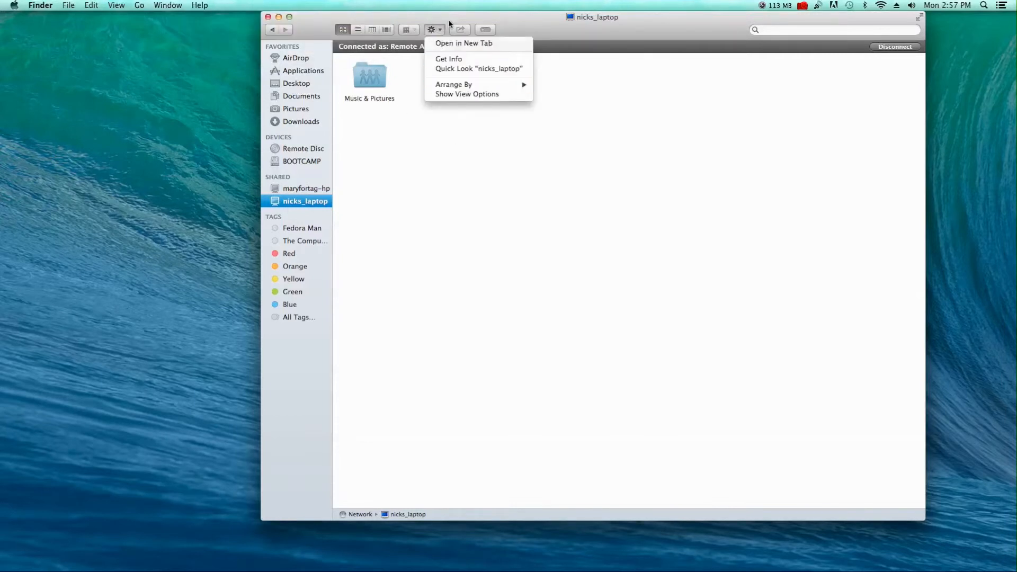
pyautogui.click(381, 19)
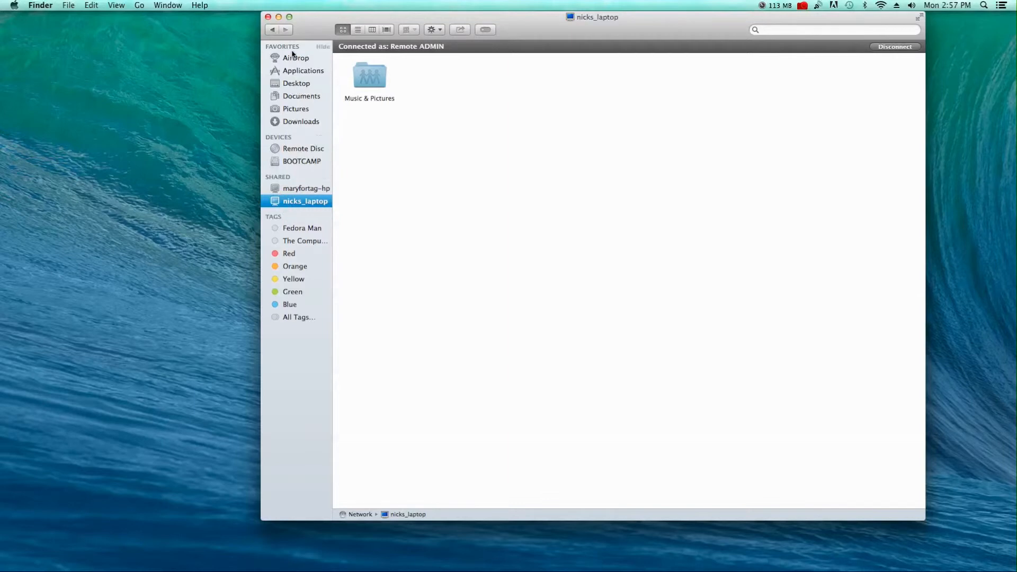
# Replace the old nicks_laptop window with a new Finder window, select the DATA share, and dismiss the YouTube notification.
pyautogui.click(268, 17)
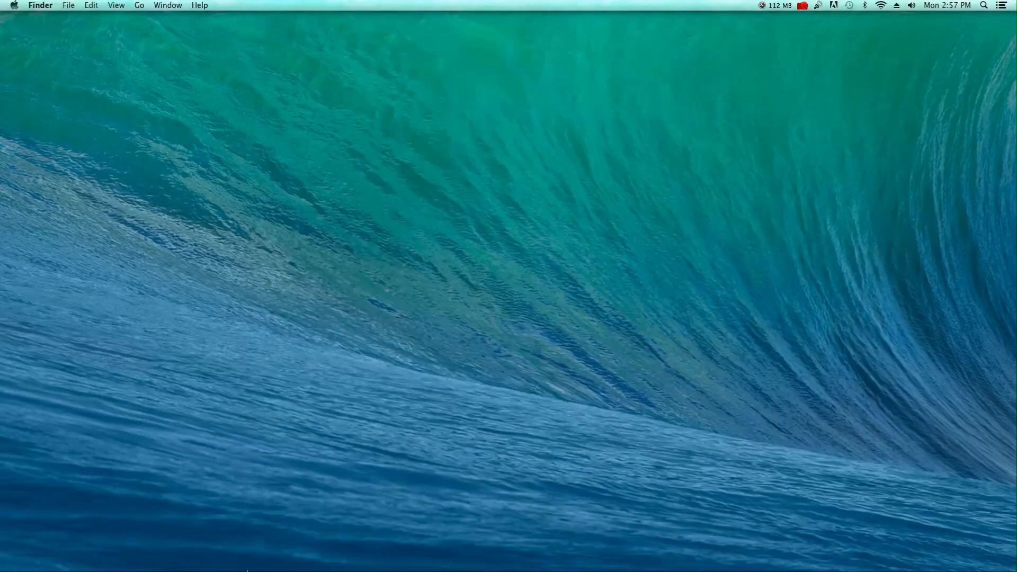
pyautogui.moveTo(211, 568)
pyautogui.rightClick(177, 556)
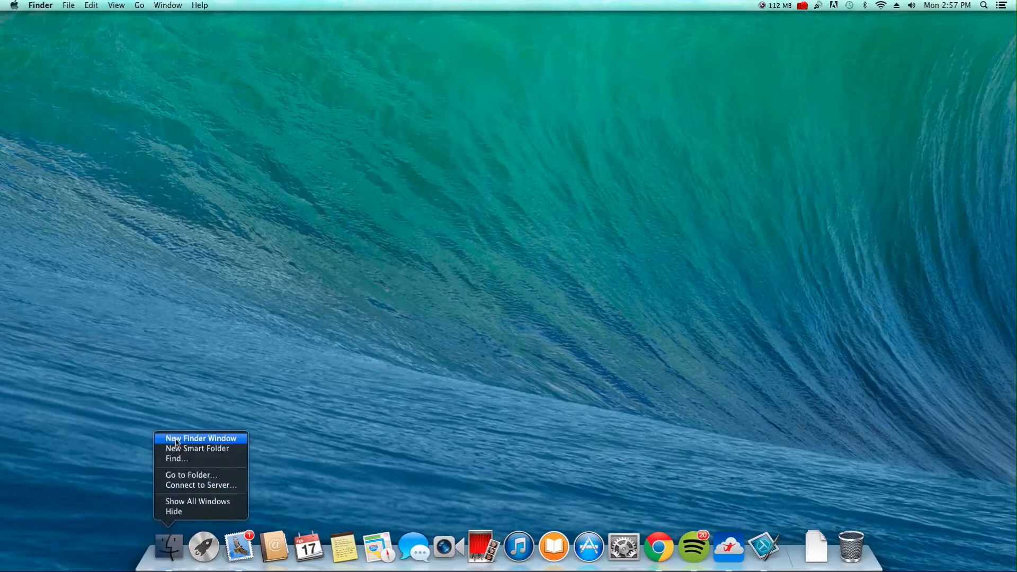
pyautogui.click(215, 439)
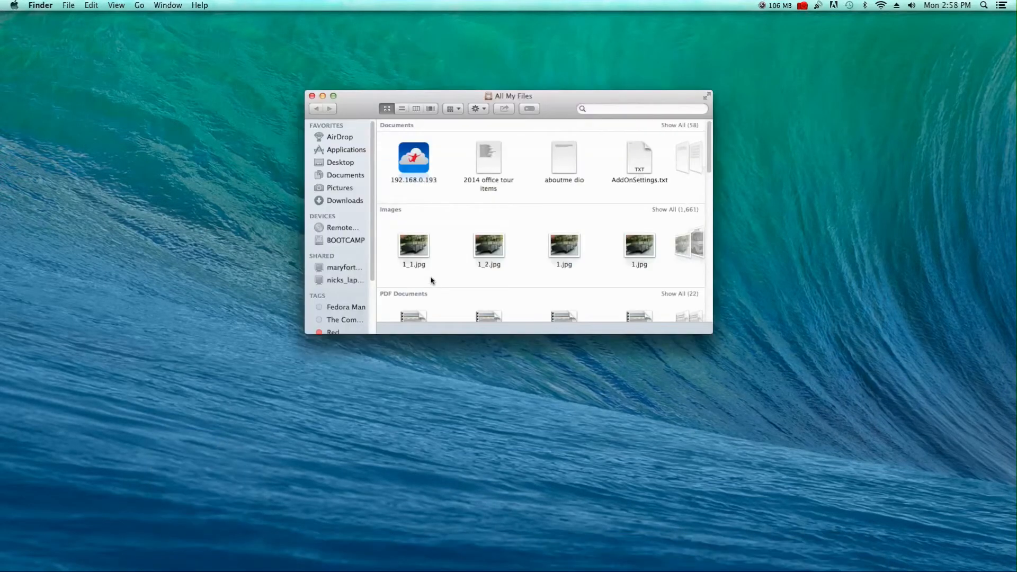
pyautogui.click(335, 281)
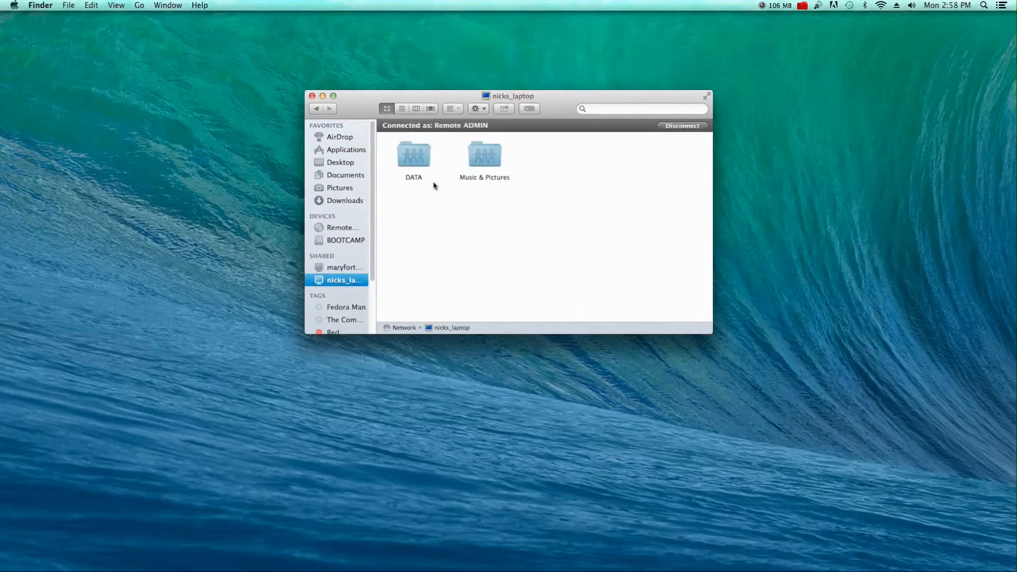
pyautogui.click(421, 158)
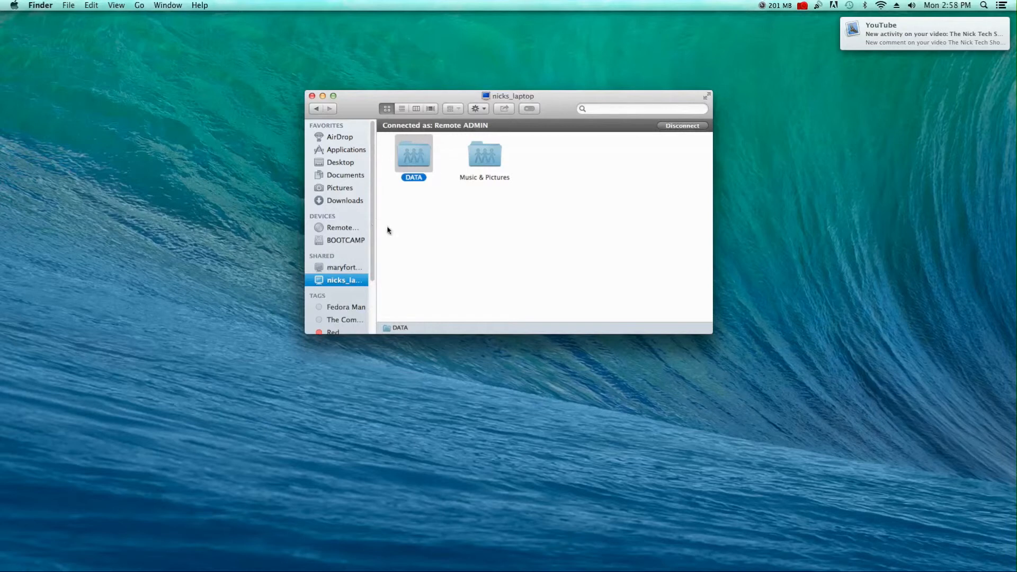
pyautogui.moveTo(988, 40)
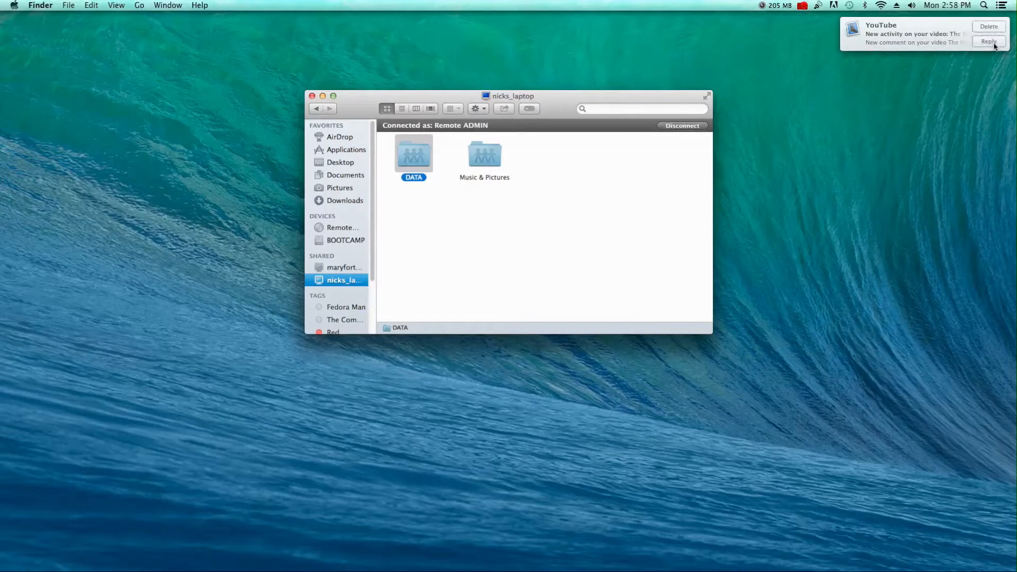
pyautogui.click(988, 27)
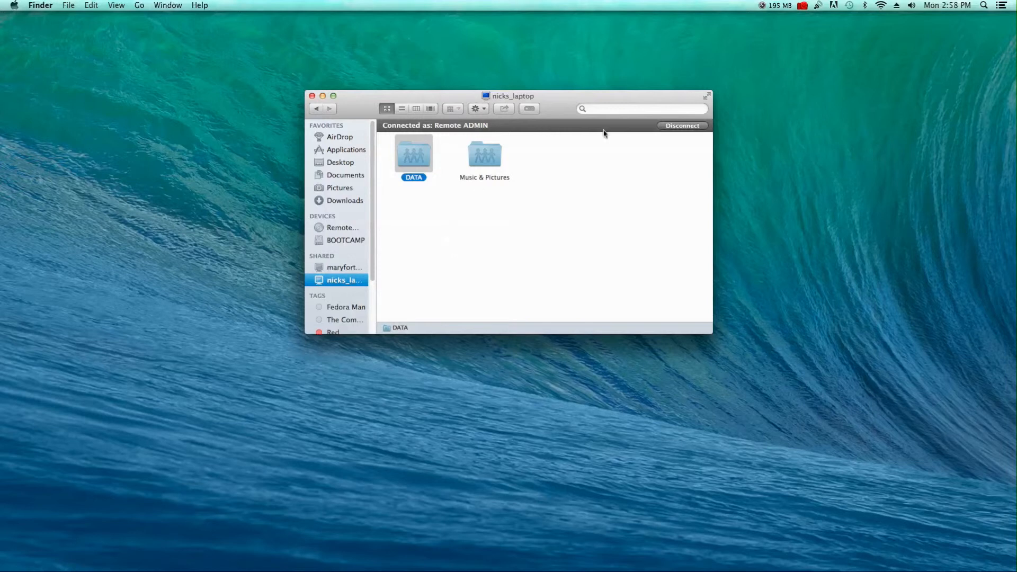
# Move and enlarge the Finder window, then disconnect from nicks_laptop.
pyautogui.moveTo(632, 100); pyautogui.dragTo(575, 59)
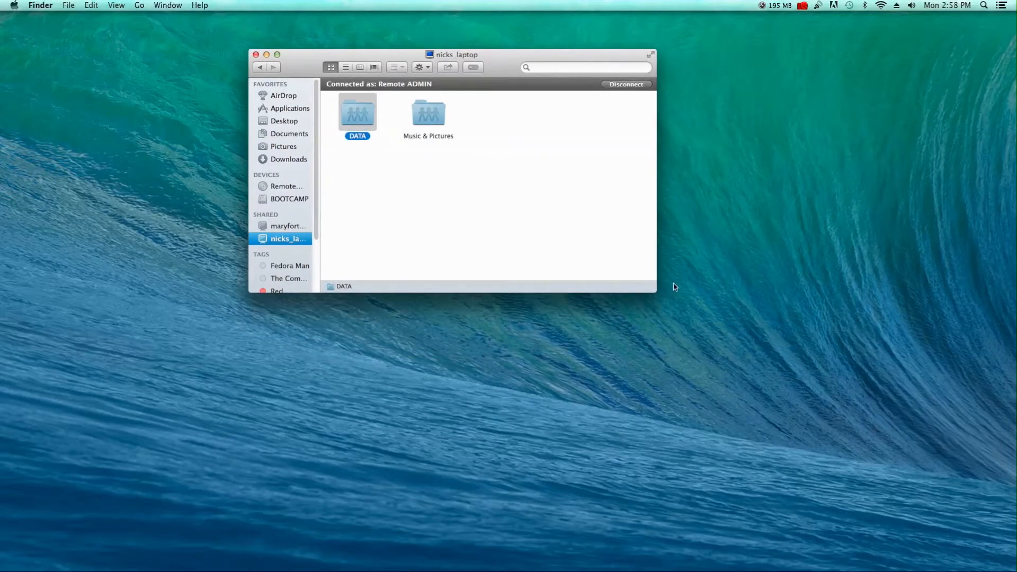
pyautogui.moveTo(657, 292); pyautogui.dragTo(903, 458)
pyautogui.click(874, 84)
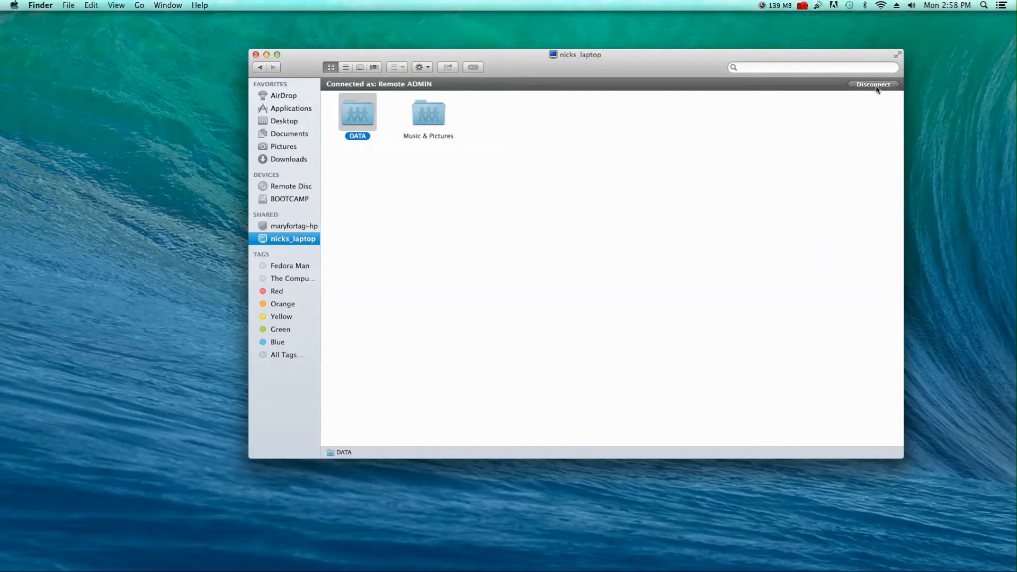
pyautogui.click(875, 87)
# Reconnect to nicks_laptop from the Shared sidebar and dismiss its context menu unused.
pyautogui.click(282, 239)
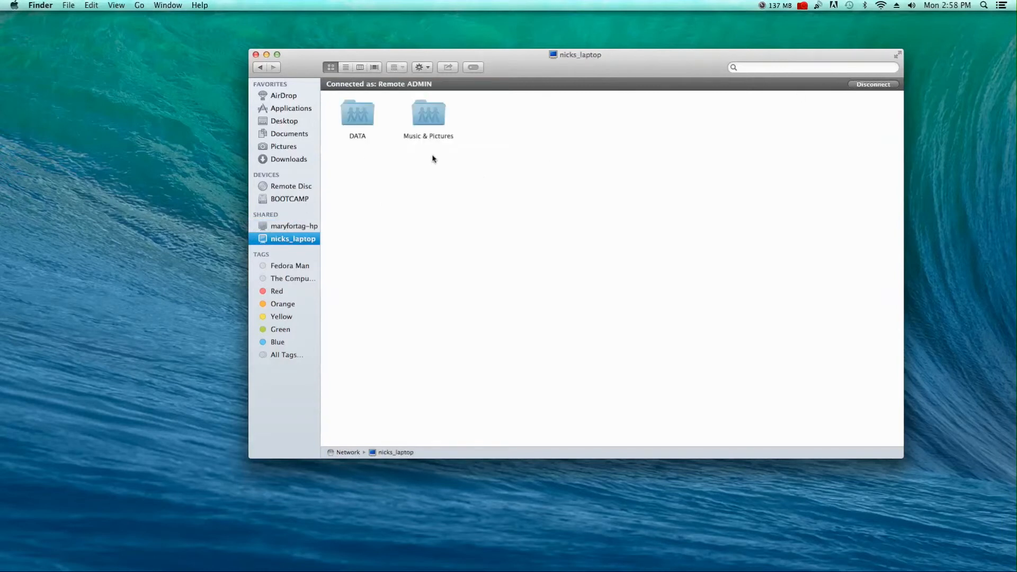
pyautogui.rightClick(277, 240)
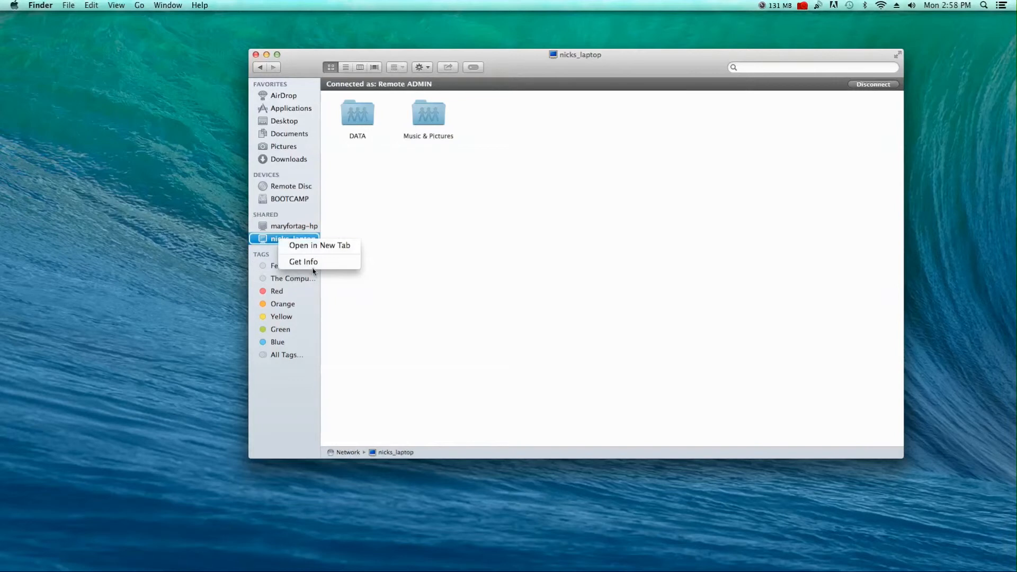
pyautogui.click(389, 211)
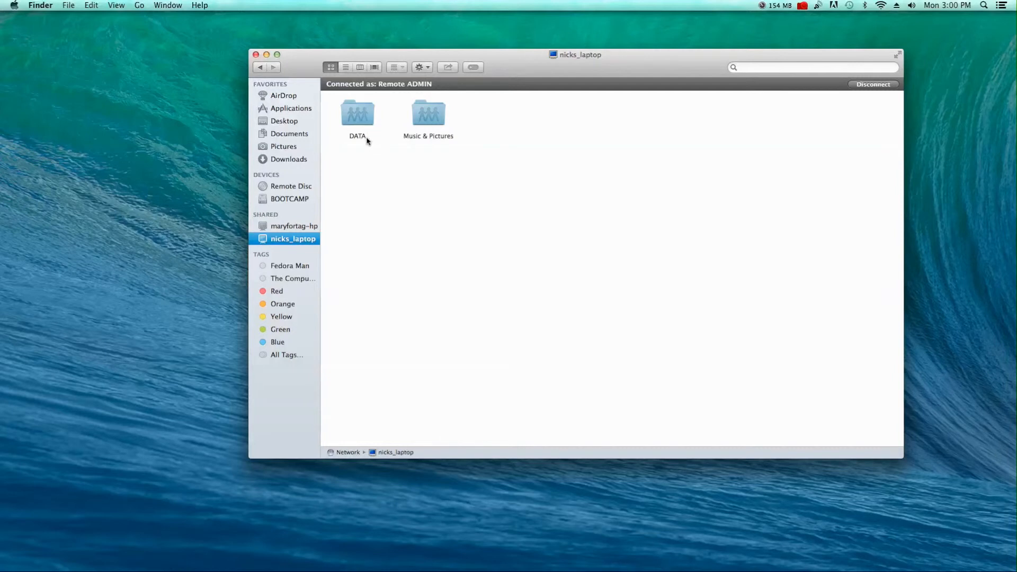
# Open DATA > The Computer Group Videos, then open the local Documents folder in a new tab.
pyautogui.doubleClick(349, 113)
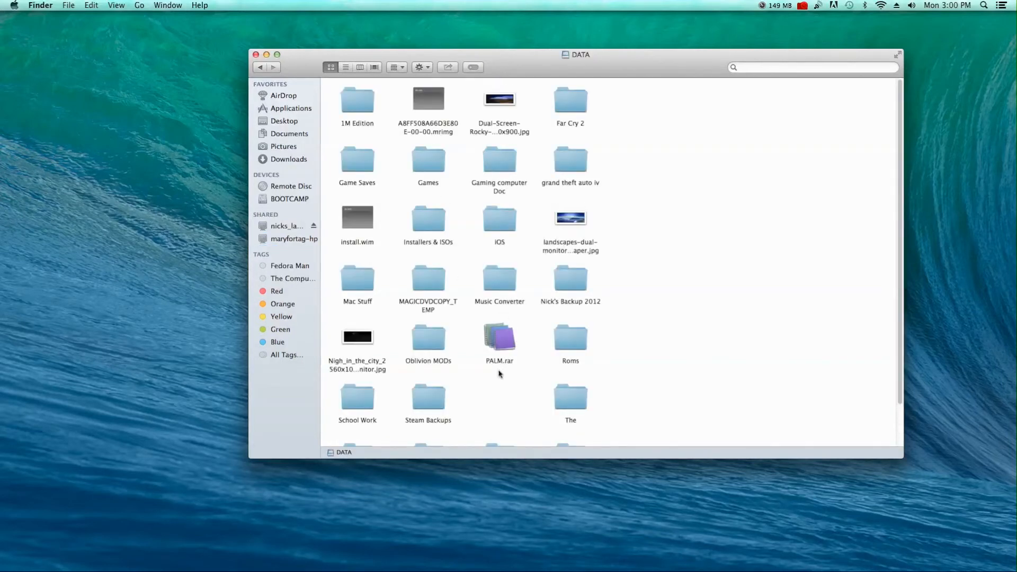
pyautogui.scroll(-2, 502, 340)
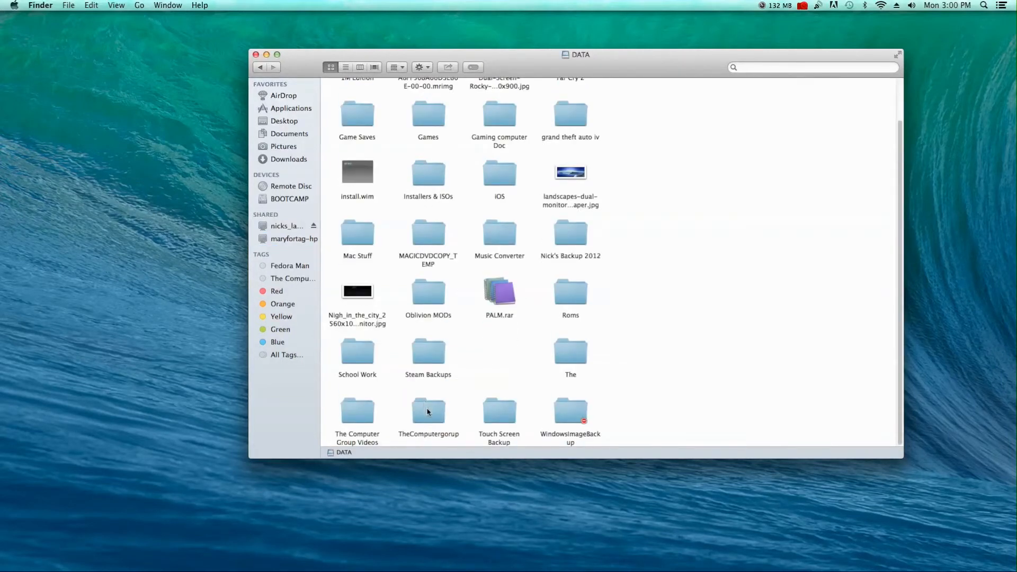
pyautogui.doubleClick(365, 416)
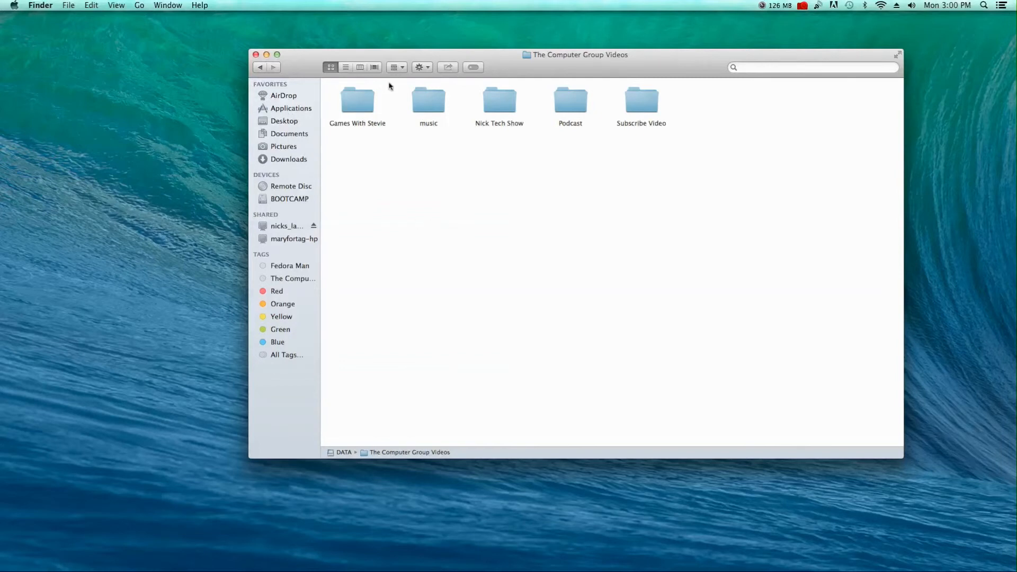
pyautogui.rightClick(287, 134)
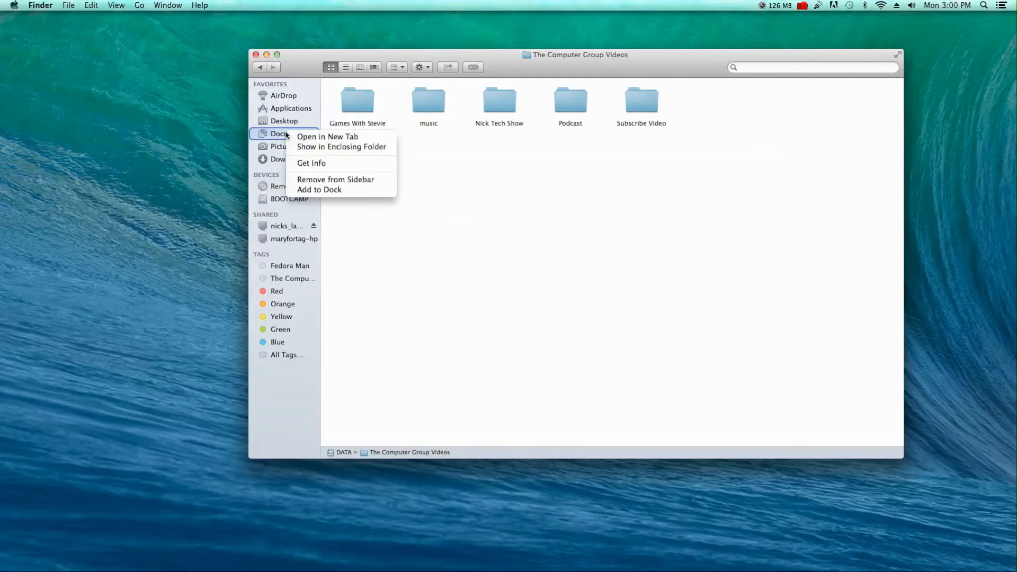
pyautogui.click(327, 136)
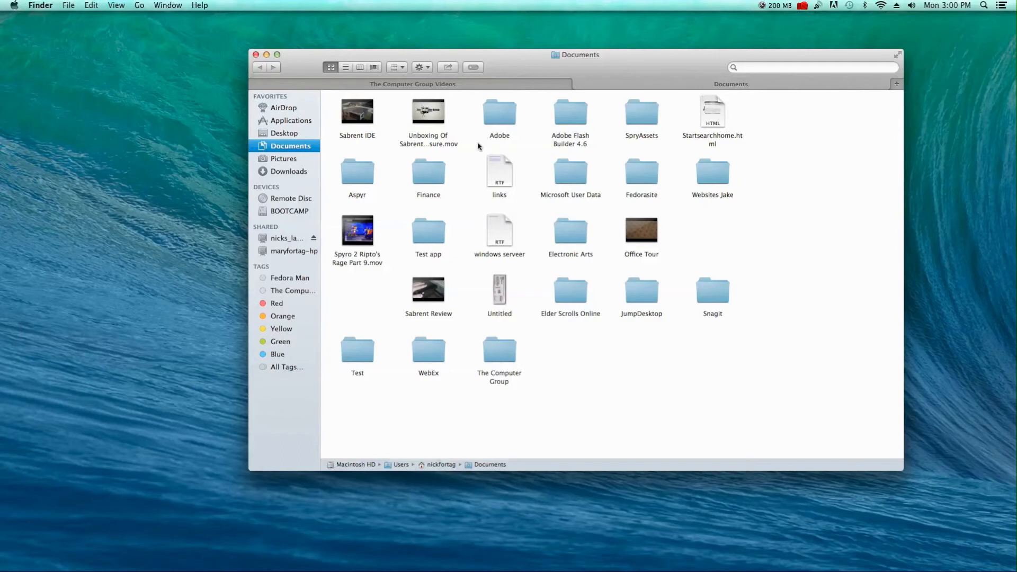
# Copy the Fedorasite folder from Documents.
pyautogui.click(649, 177)
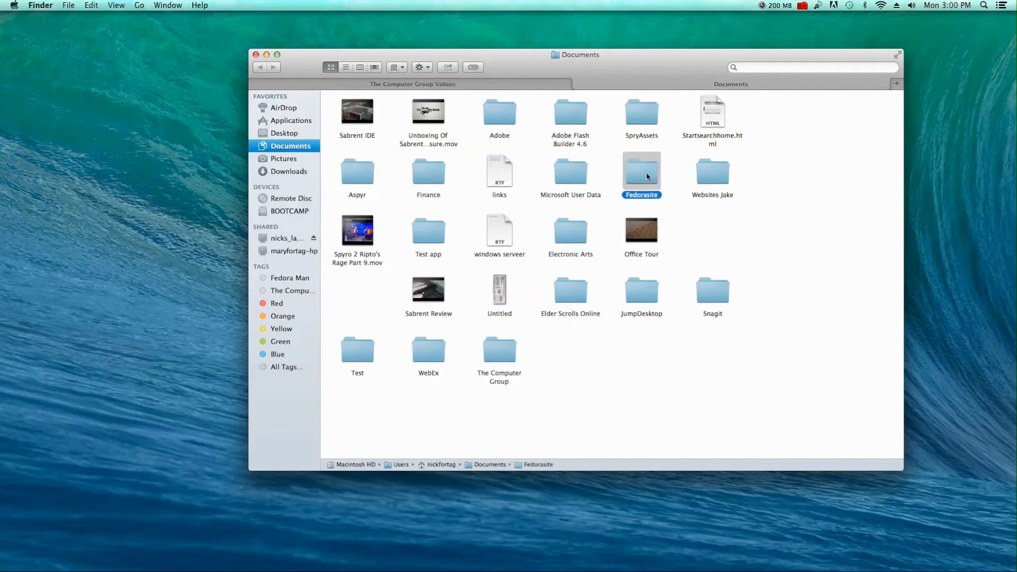
pyautogui.rightClick(646, 176)
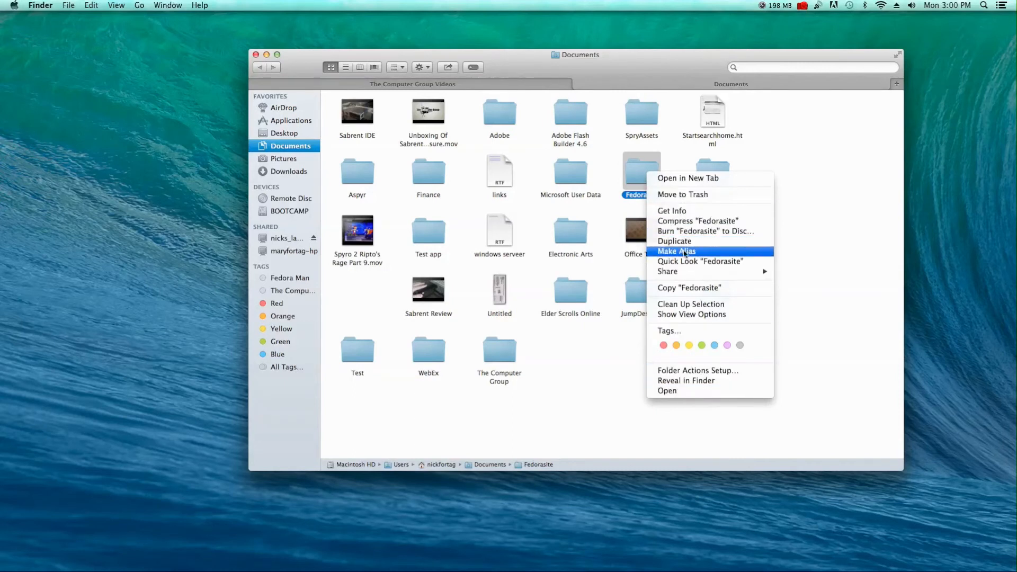
pyautogui.rightClick(641, 172)
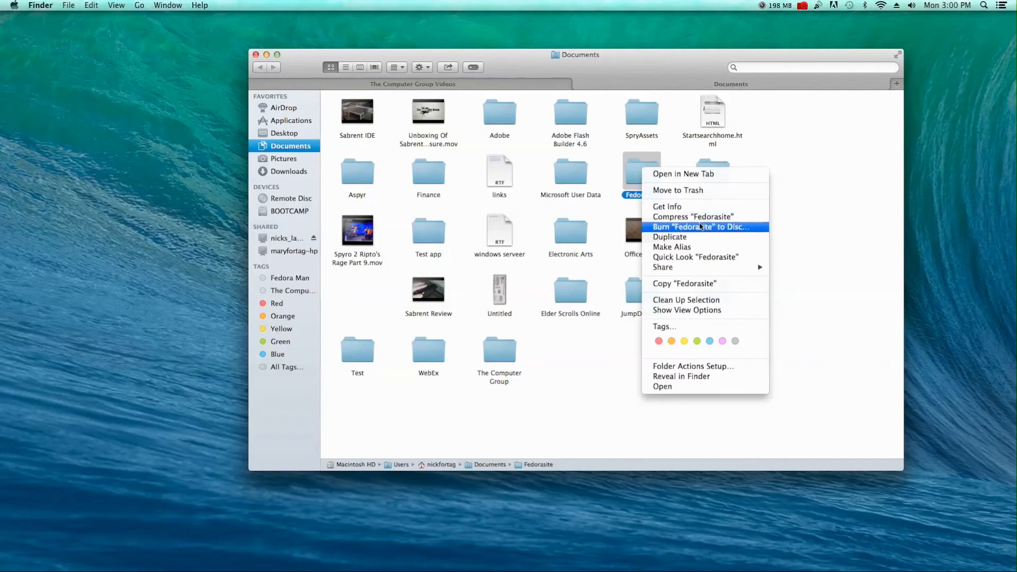
pyautogui.click(700, 286)
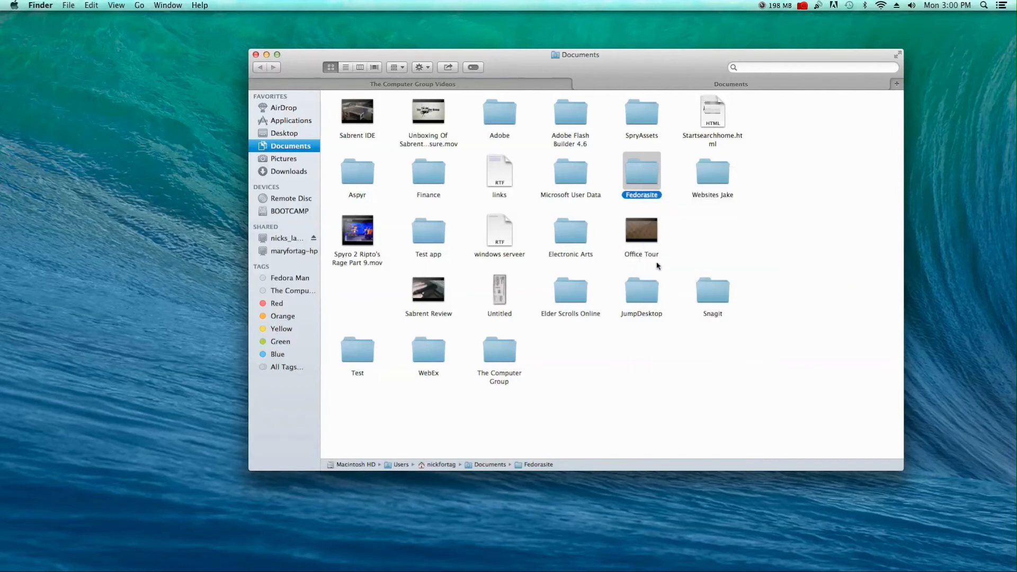
# Paste Fedorasite into the TheComputergorup folder on the DATA share.
pyautogui.click(449, 86)
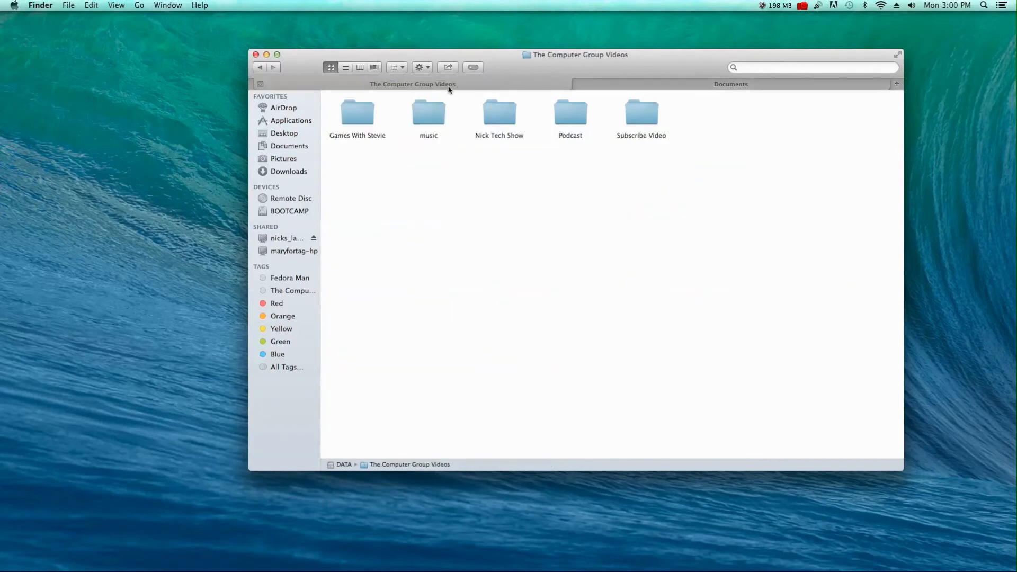
pyautogui.click(260, 67)
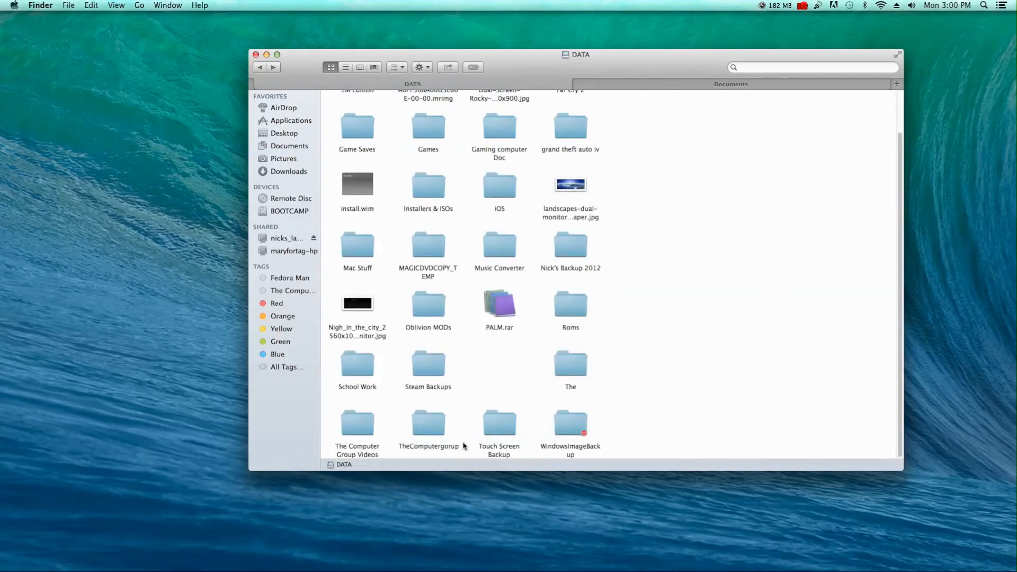
pyautogui.doubleClick(425, 430)
pyautogui.rightClick(485, 220)
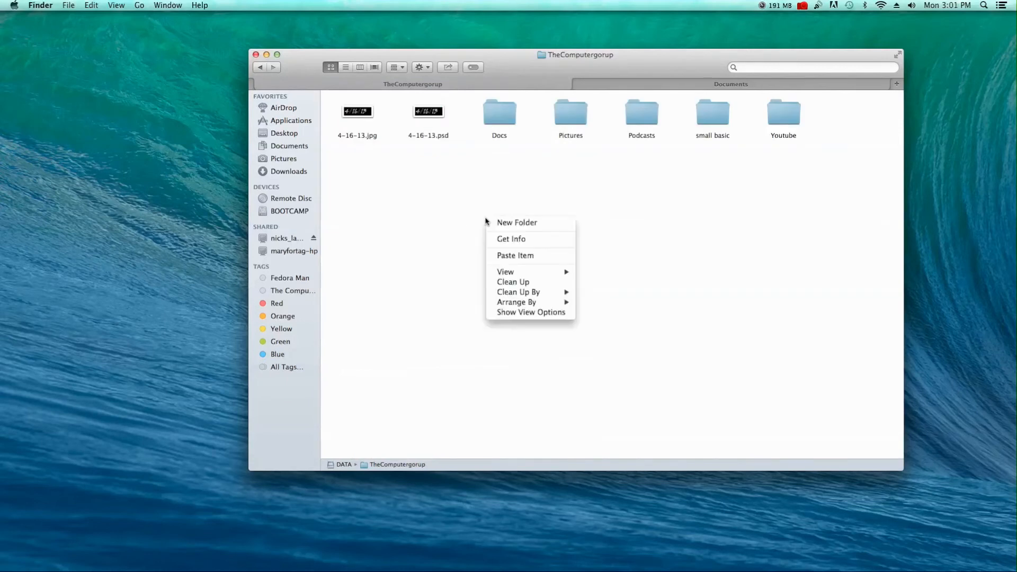
pyautogui.click(515, 256)
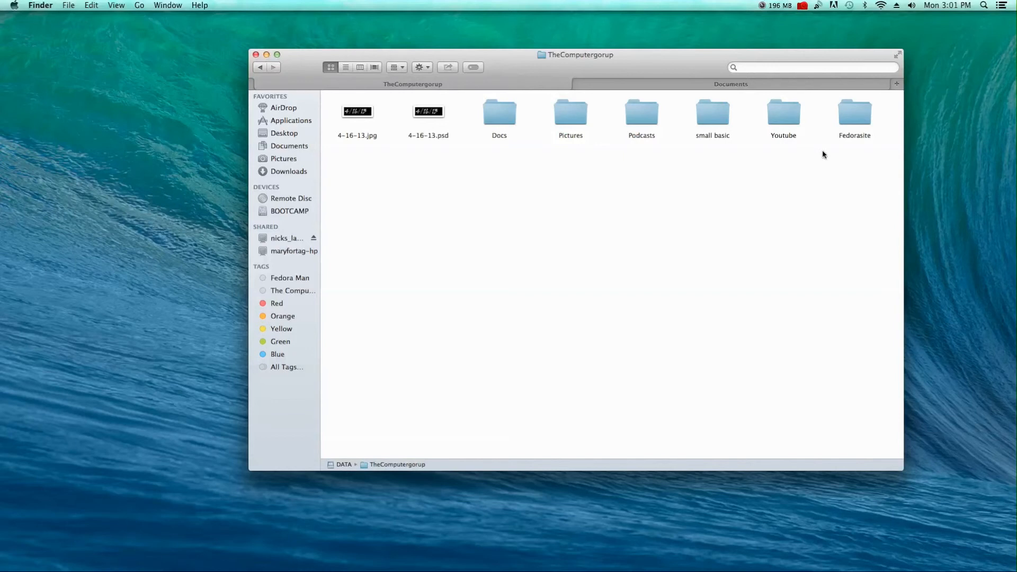
pyautogui.press('super+Tab')
pyautogui.press('super+Tab')
pyautogui.press('super+Tab')
pyautogui.press('super+Tab')
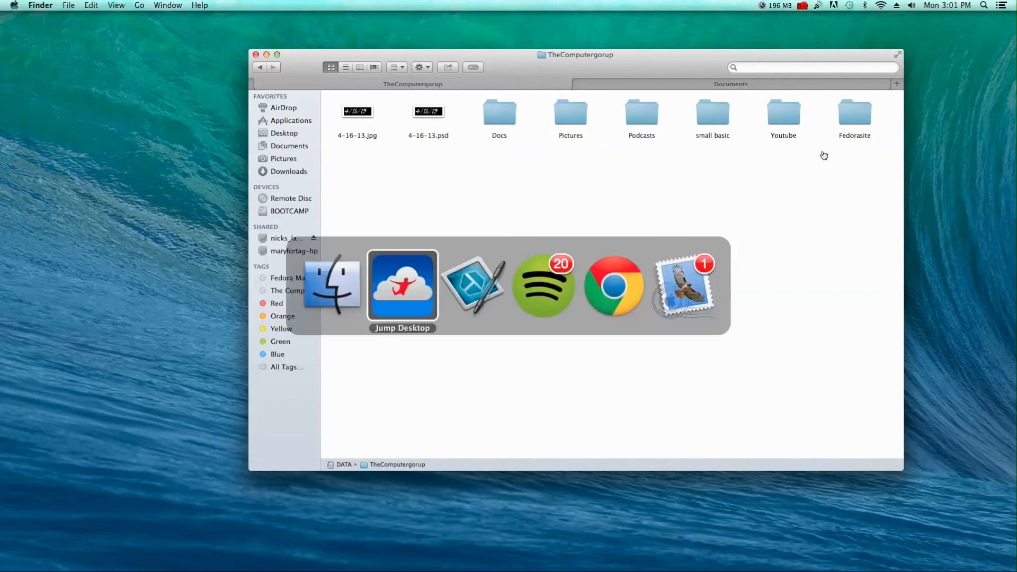
# On the remote Windows laptop, open Local Disk (G:) > TheComputergorup > Fedorasite to check the copy.
pyautogui.press('super+Tab')
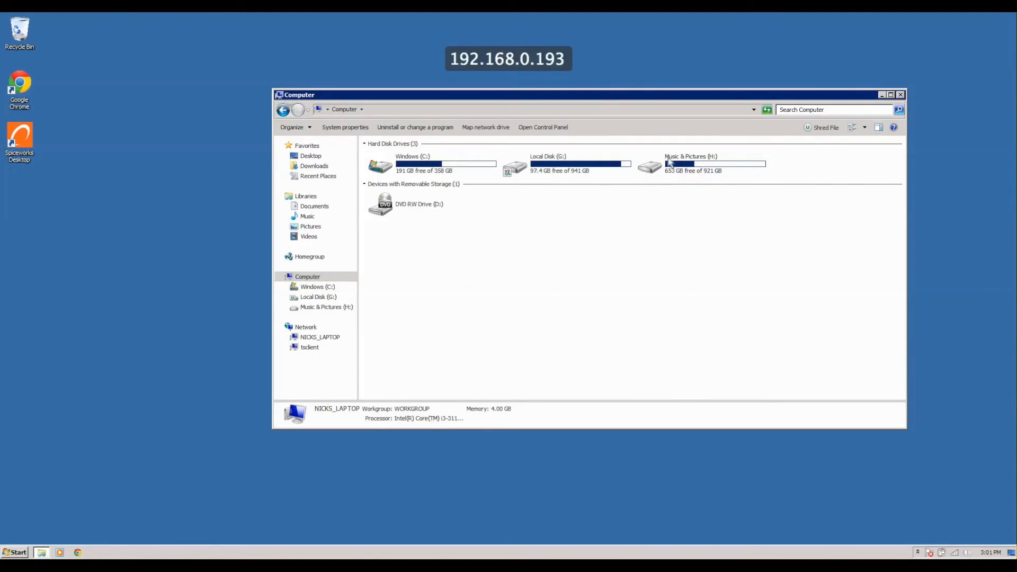
pyautogui.doubleClick(579, 162)
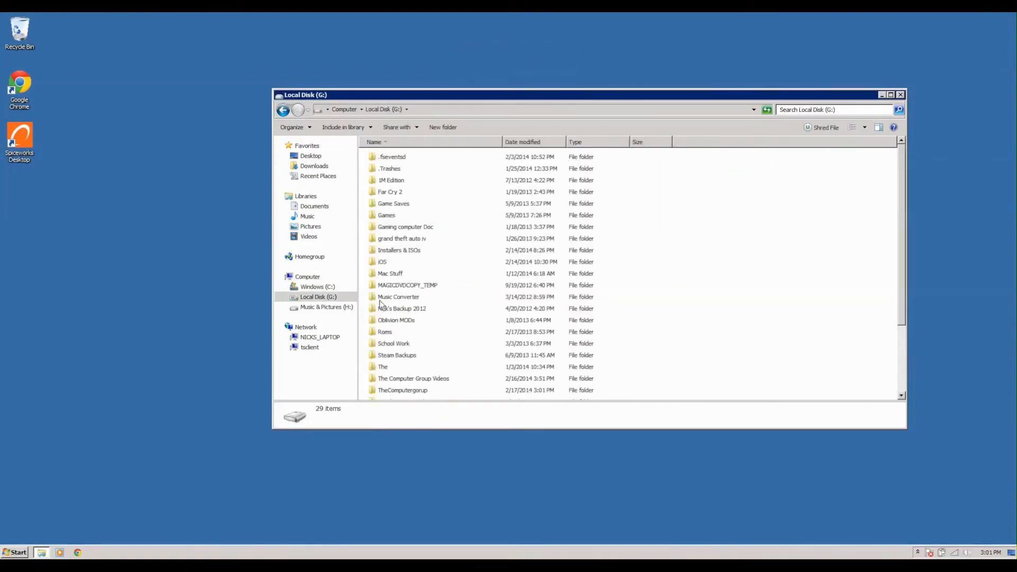
pyautogui.click(391, 366)
pyautogui.doubleClick(391, 390)
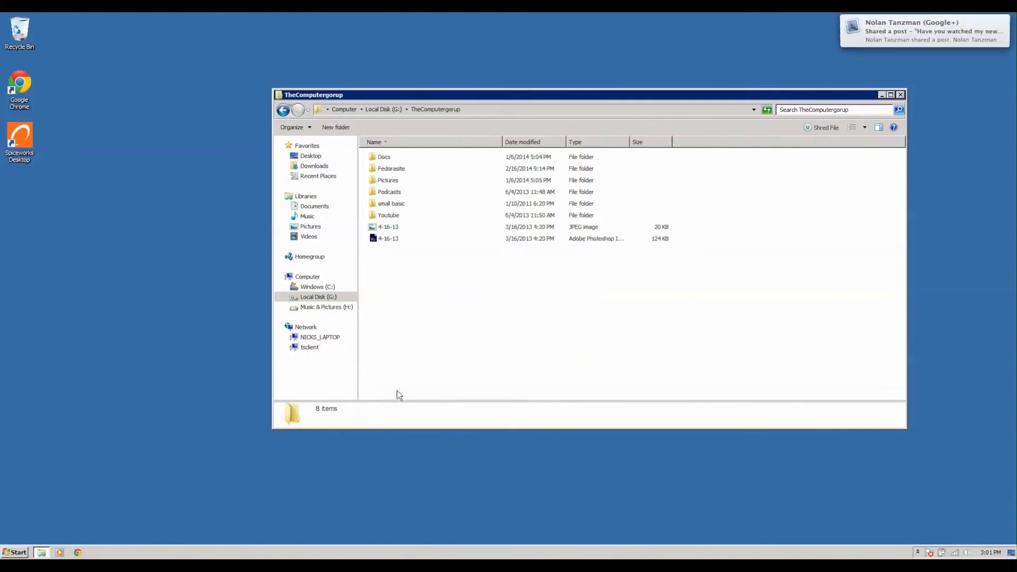
pyautogui.doubleClick(391, 169)
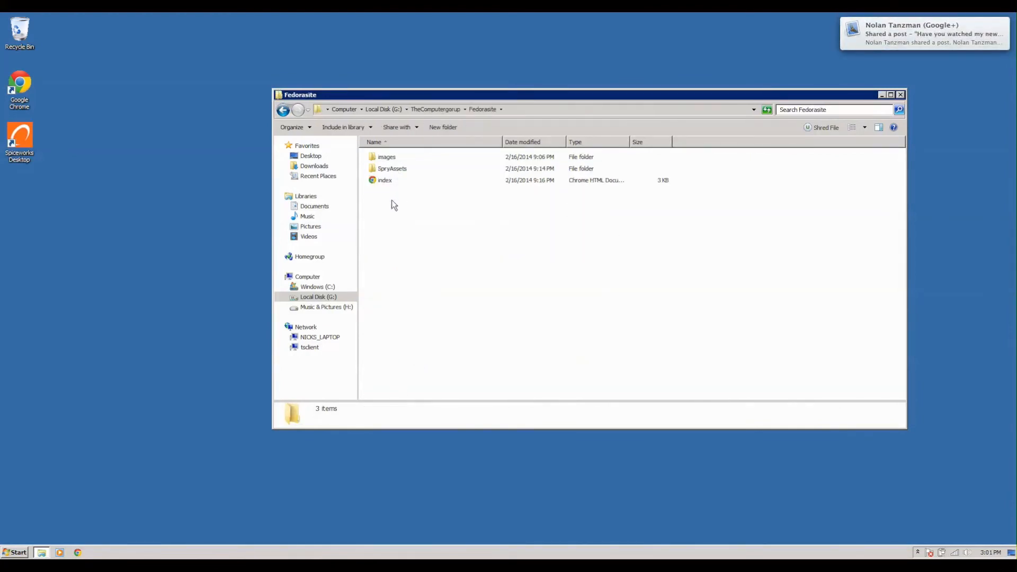
# Go back up to Local Disk (G:) and close the Explorer window.
pyautogui.click(283, 110)
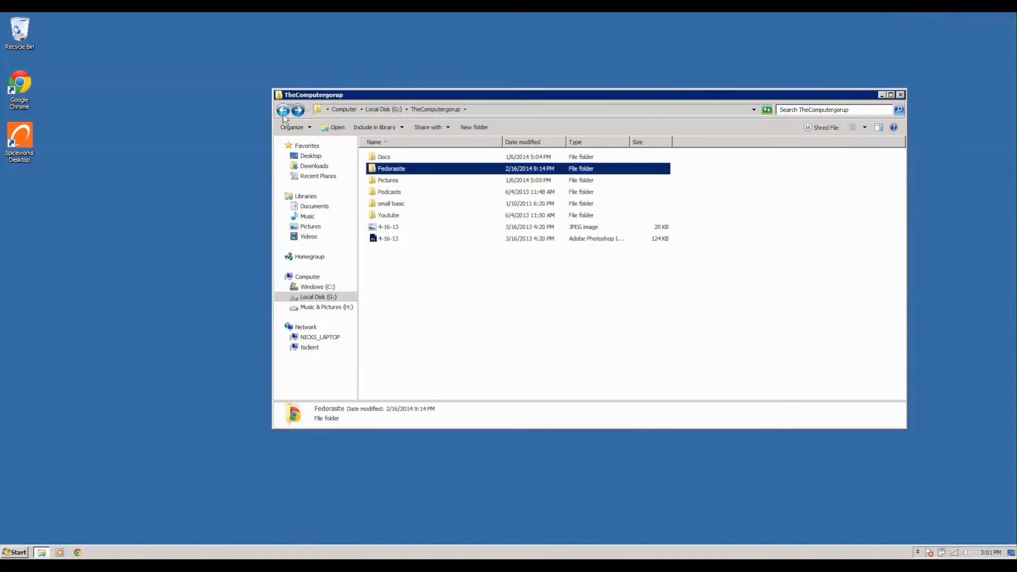
pyautogui.click(283, 113)
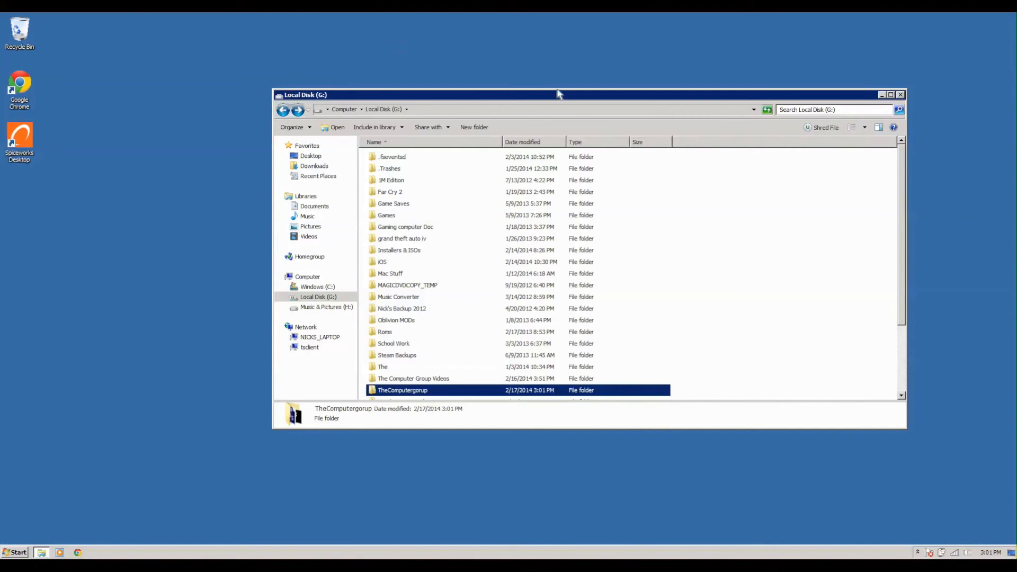
pyautogui.click(899, 95)
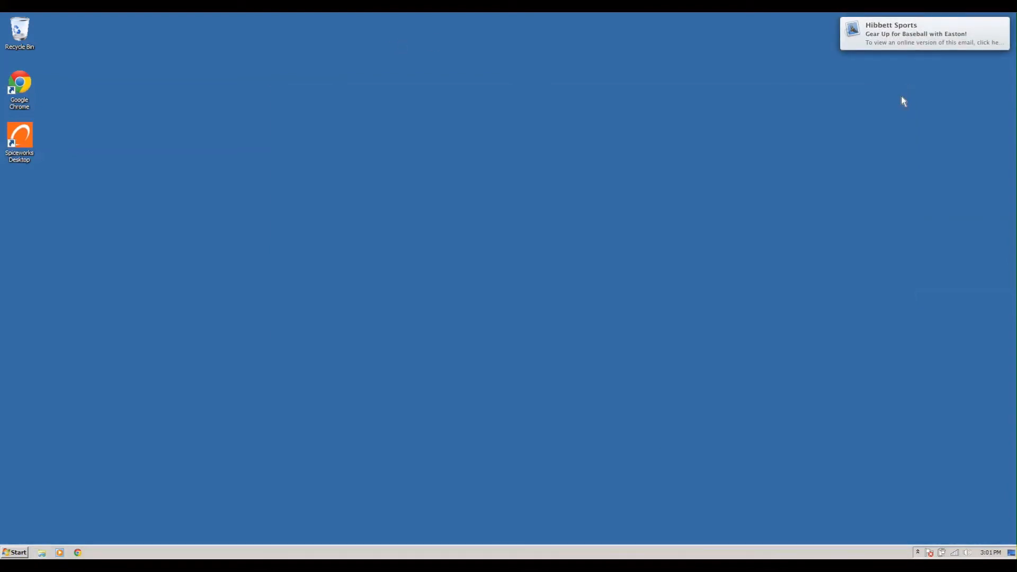